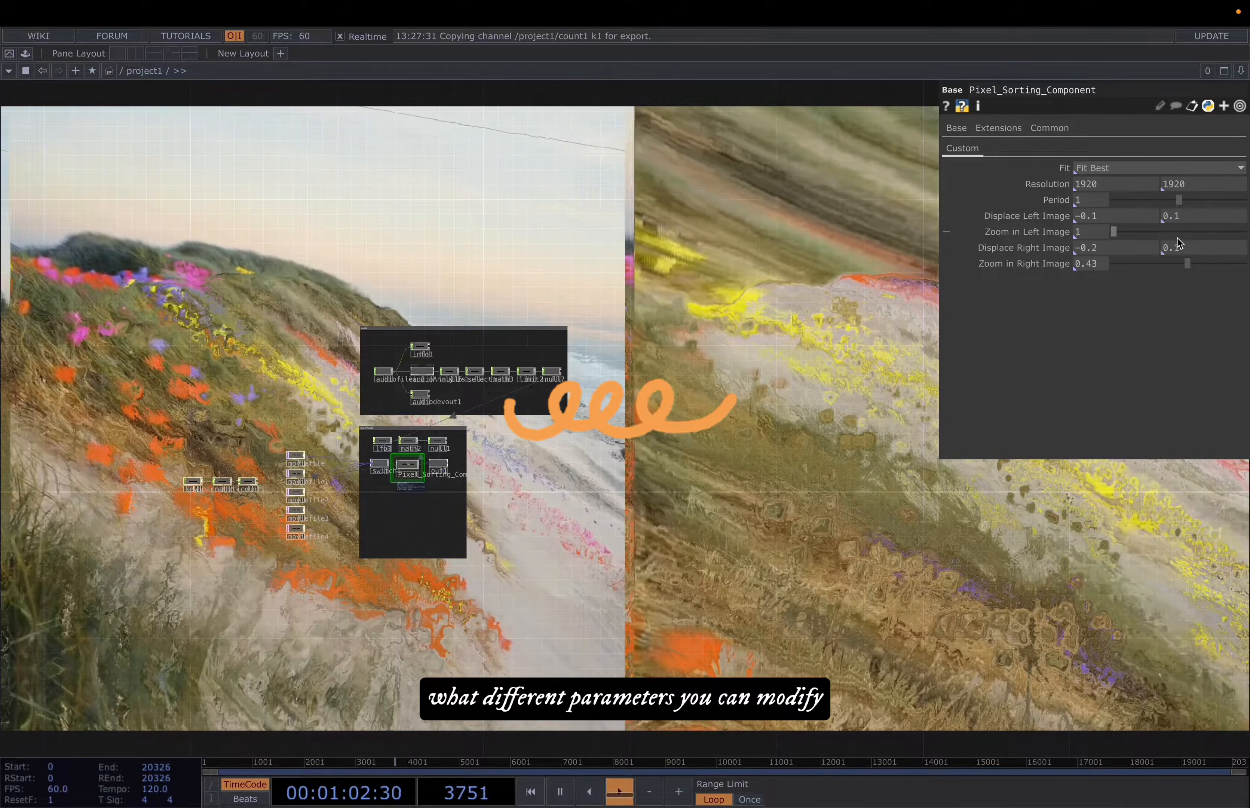
Hide the parameters of the Pixel_Sorting_Component over the network view
{"action": "left_click_drag", "start_coordinate": [863, 434], "coordinate": [895, 438]}
{"action": "scroll", "coordinate": [362, 476], "scroll_direction": "up", "scroll_amount": 5}
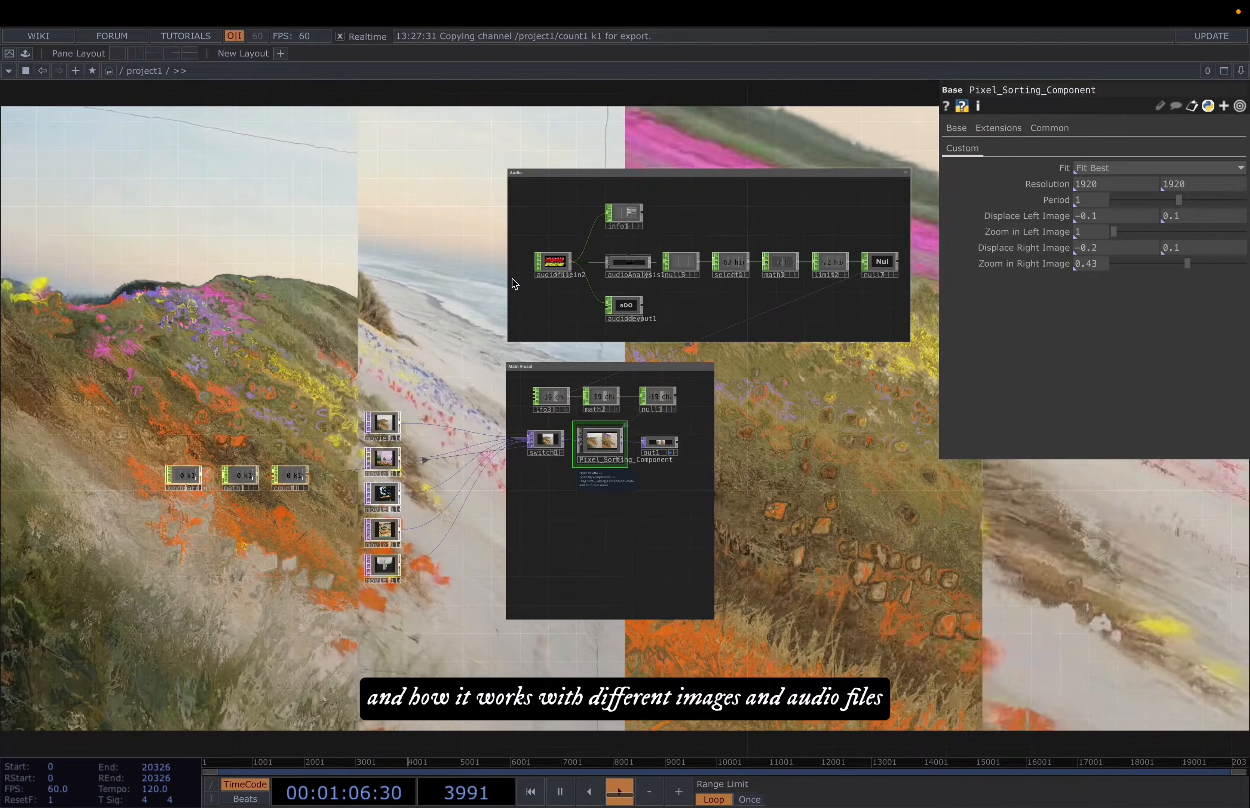
{"action": "left_click_drag", "start_coordinate": [937, 550], "coordinate": [832, 587]}
{"action": "key", "text": "p"}
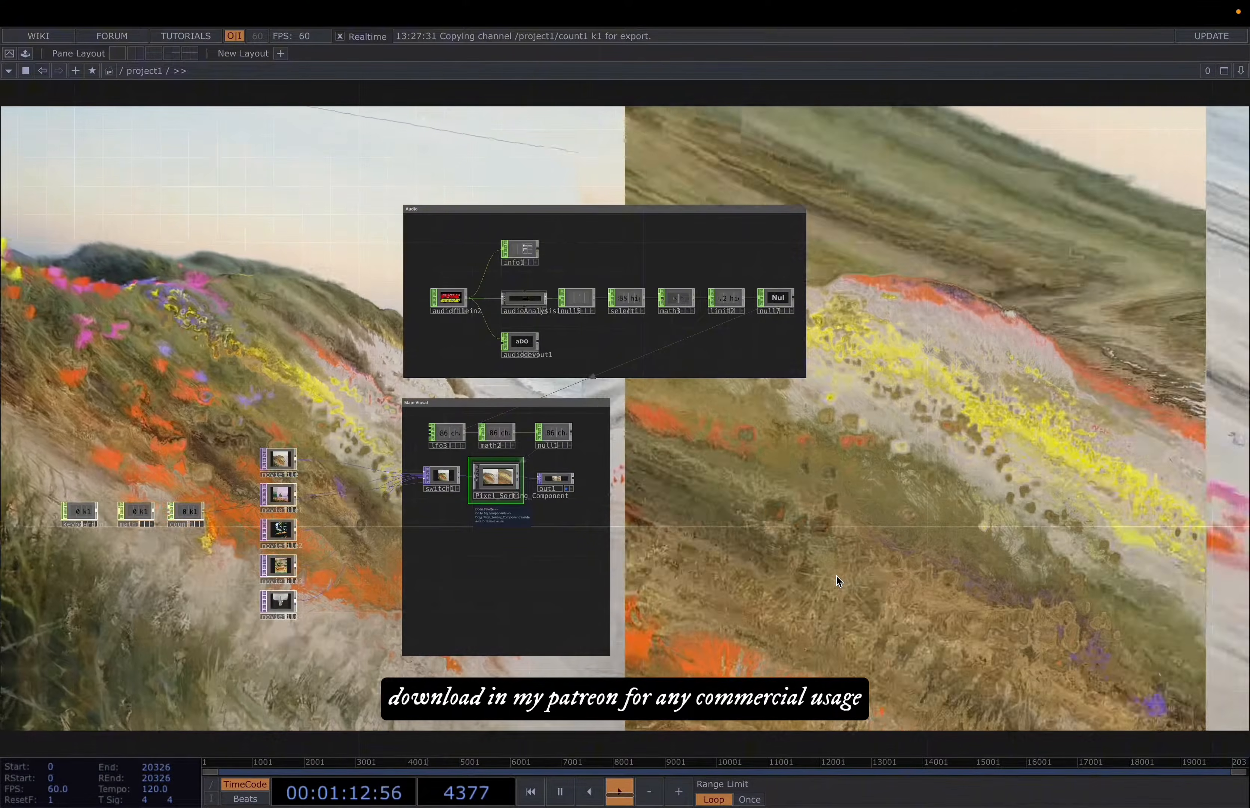
{"action": "scroll", "coordinate": [839, 580], "scroll_direction": "down", "scroll_amount": 1}
{"action": "left_click_drag", "start_coordinate": [996, 571], "coordinate": [918, 542]}
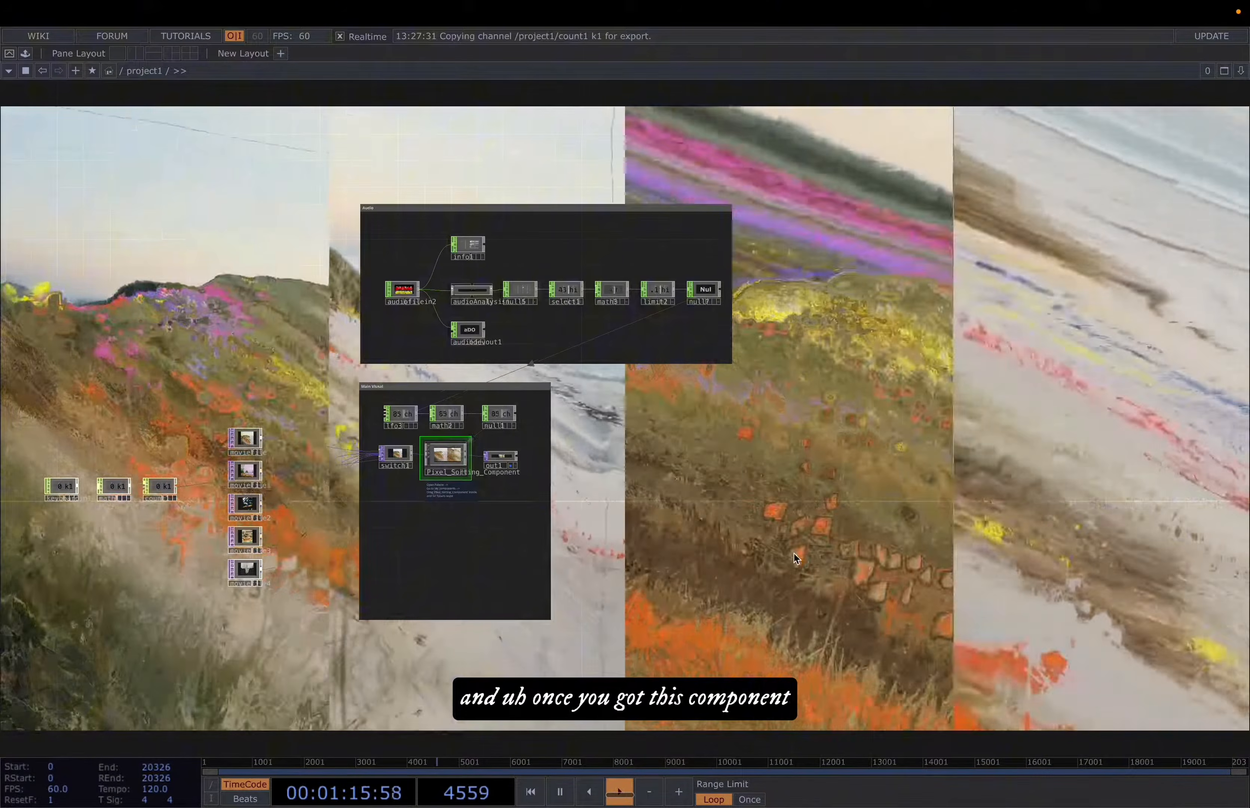
{"action": "mouse_move", "coordinate": [794, 557]}
{"action": "left_mouse_down"}
{"action": "mouse_move", "coordinate": [917, 522]}
{"action": "mouse_move", "coordinate": [902, 530]}
{"action": "mouse_move", "coordinate": [990, 563]}
{"action": "mouse_move", "coordinate": [882, 495]}
{"action": "left_mouse_up"}
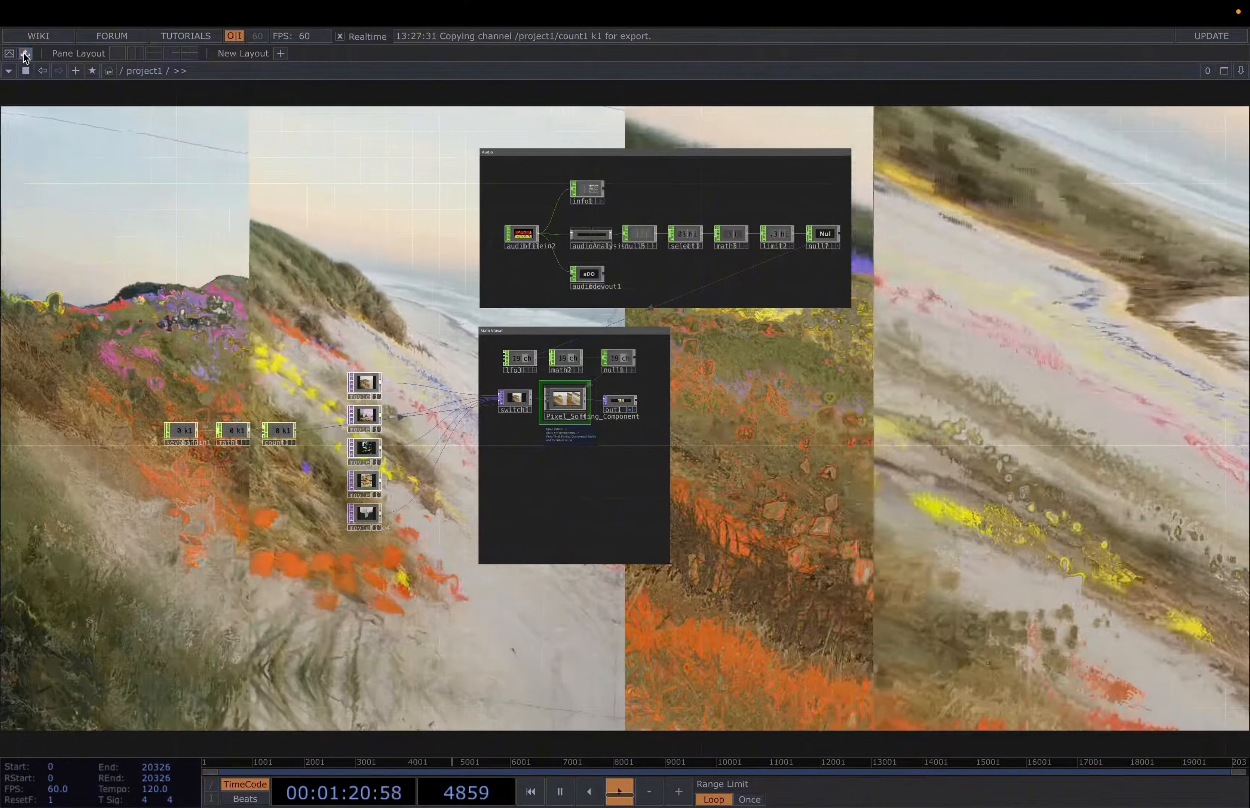
Save the Pixel_Sorting_Component from the network into the palette's Component 26 folder under My Components
{"action": "left_click", "coordinate": [25, 53]}
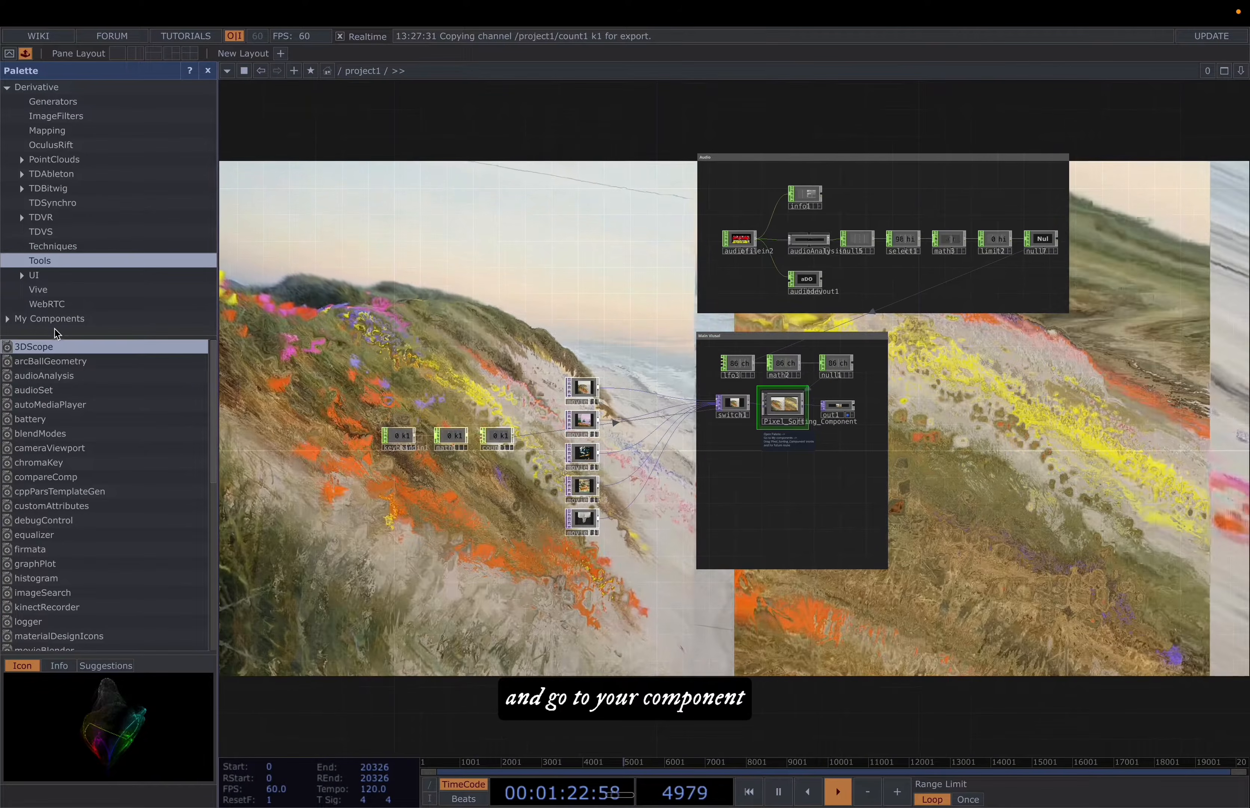
{"action": "left_click", "coordinate": [62, 320]}
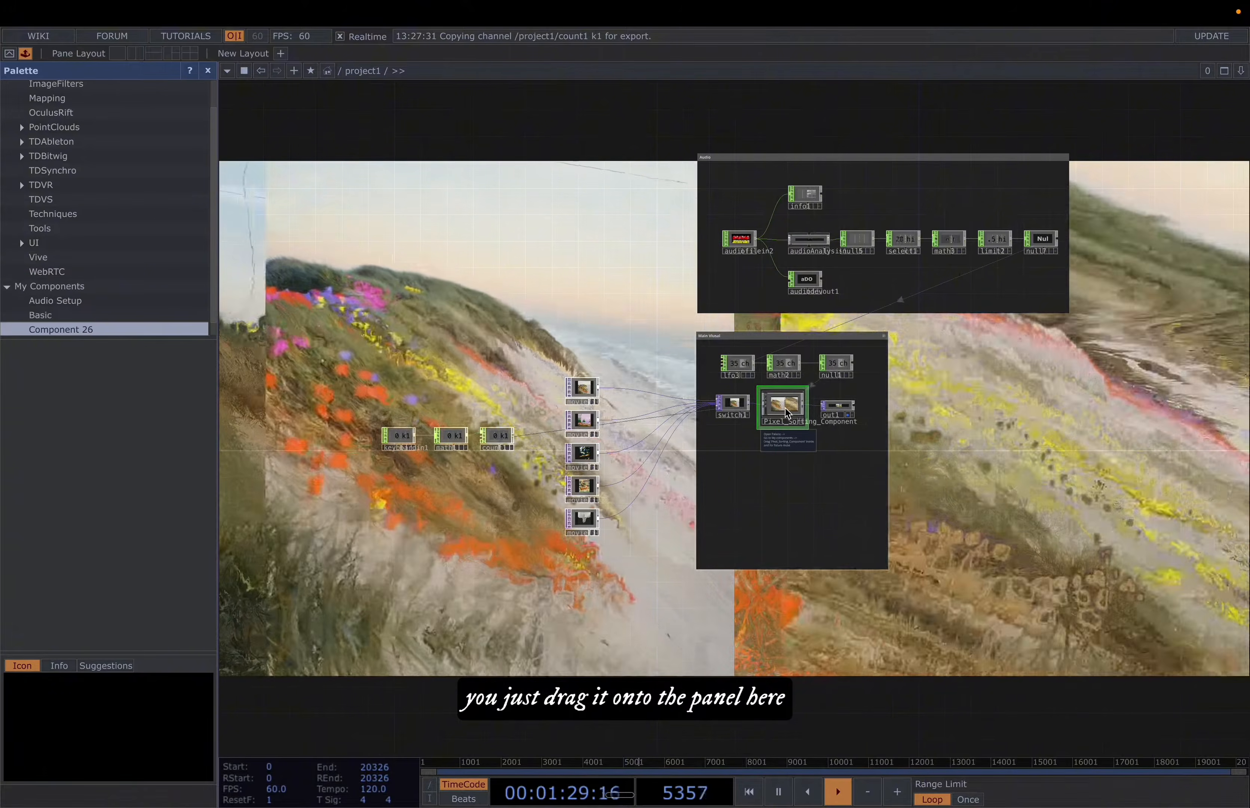
{"action": "left_click_drag", "start_coordinate": [783, 407], "coordinate": [97, 418]}
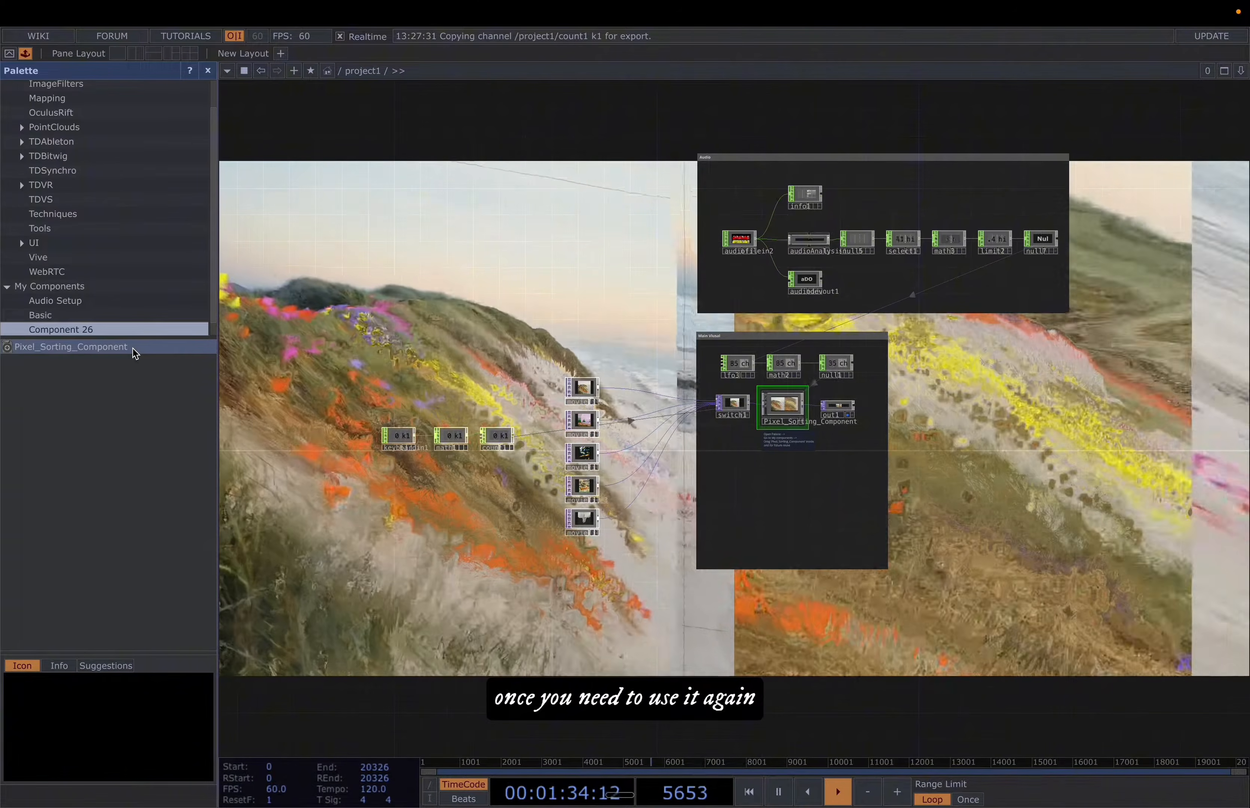
Place a copy of the saved Pixel_Sorting_Component from the palette into the network and delete that copy
{"action": "left_click_drag", "start_coordinate": [135, 349], "coordinate": [498, 273]}
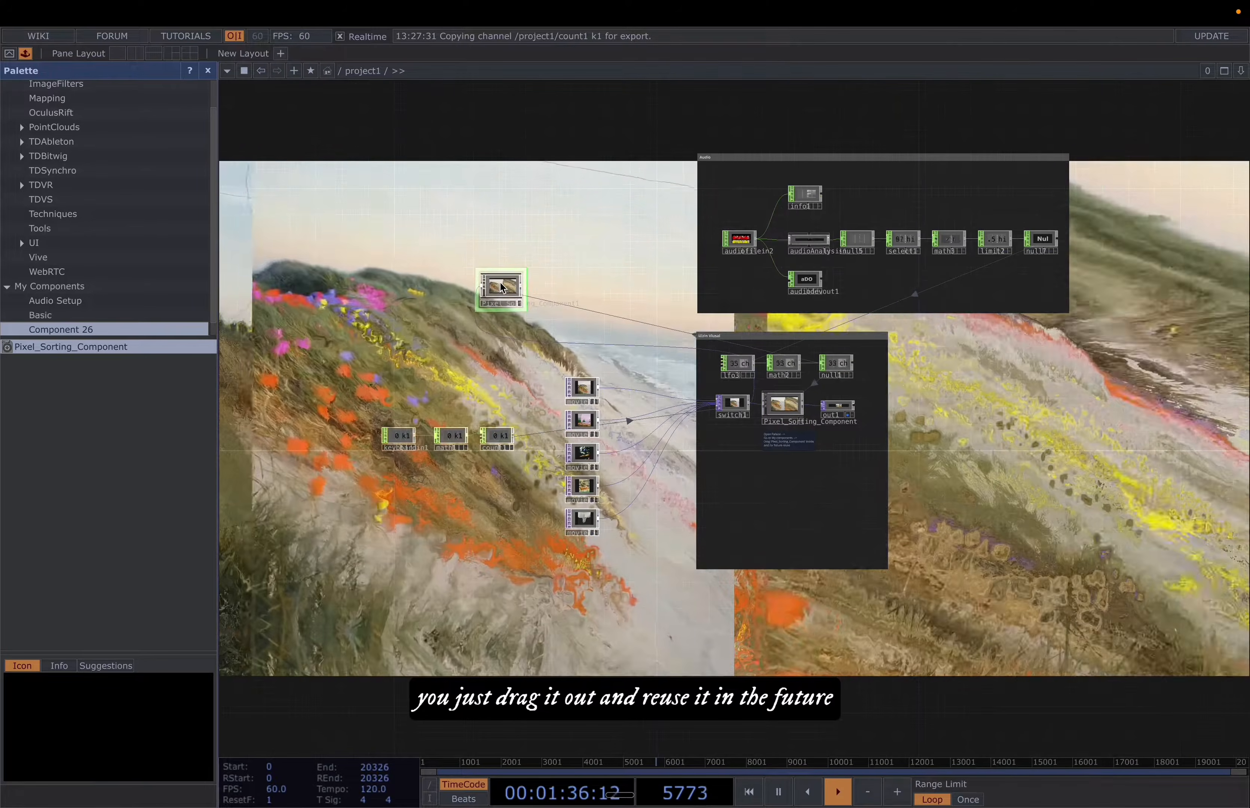
{"action": "key", "text": "ctrl+z"}
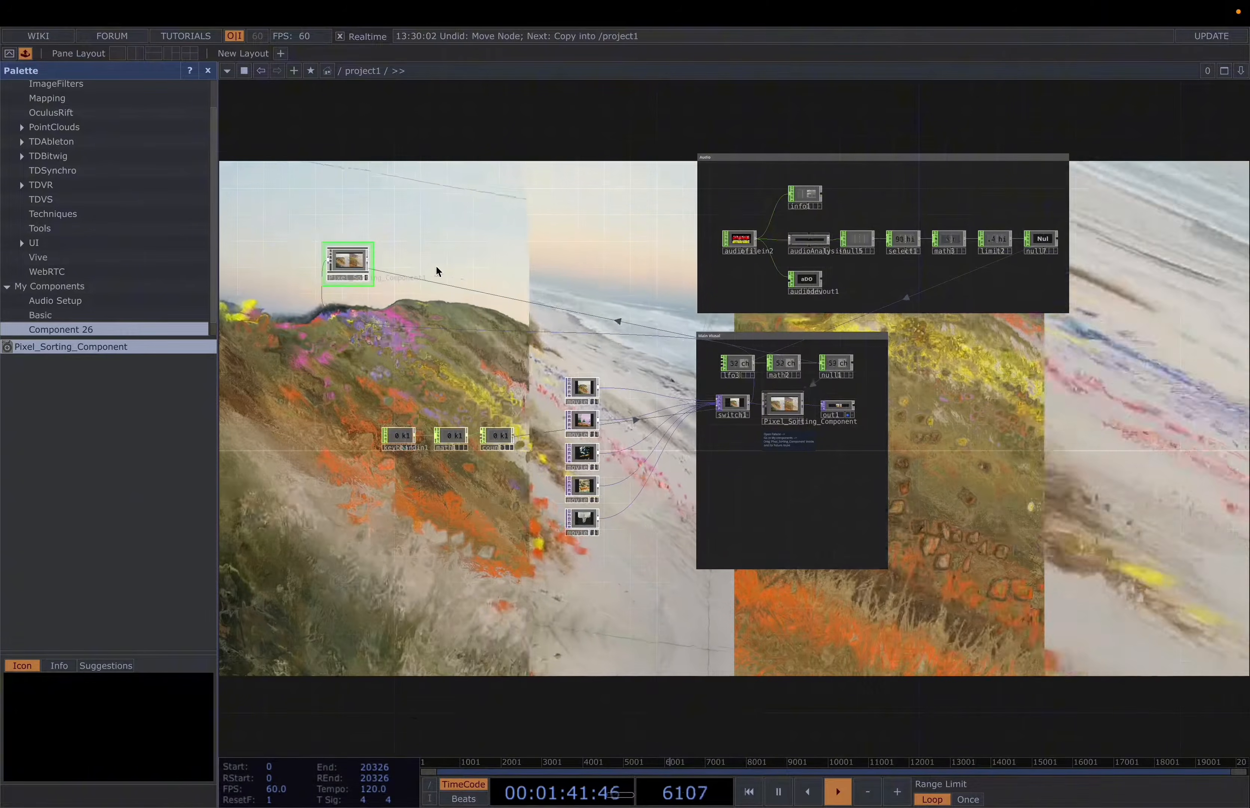
{"action": "key", "text": "Delete"}
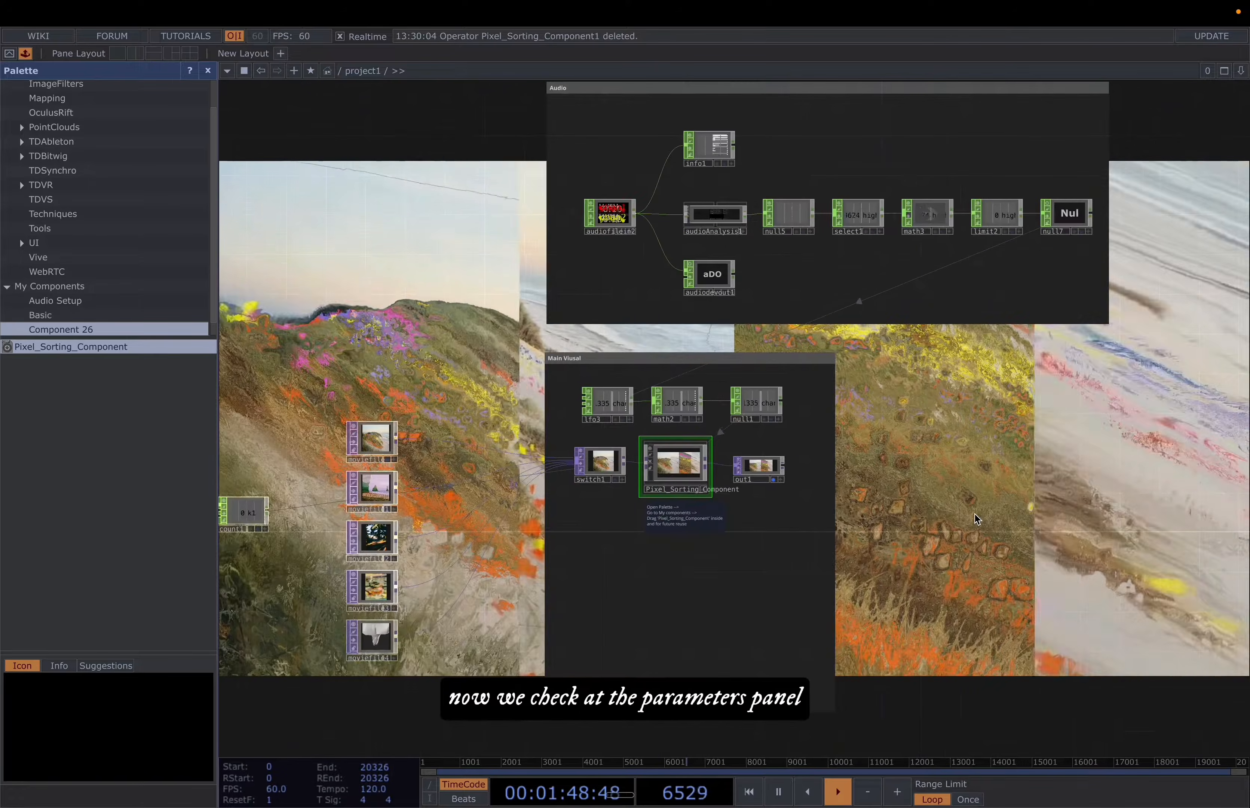
Show the parameters of the original Pixel_Sorting_Component, close the palette and open the Fit options
{"action": "key", "text": "p"}
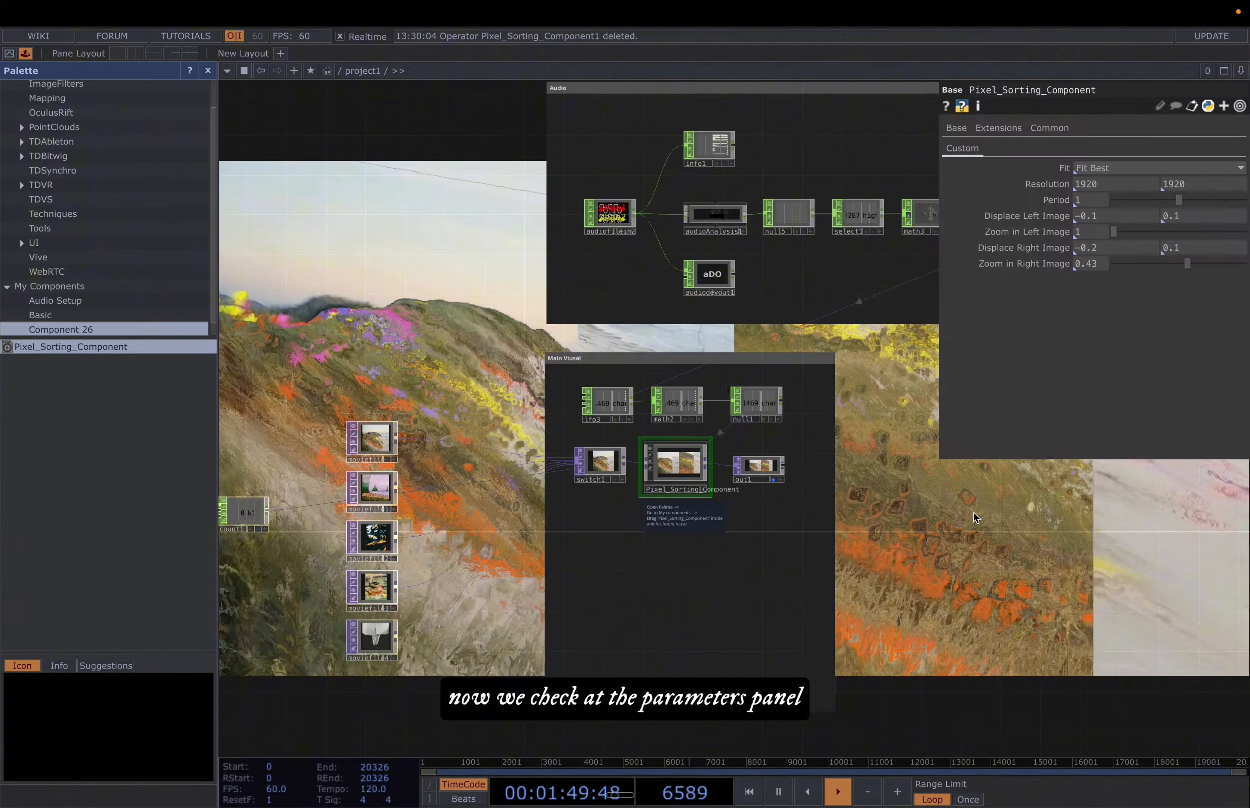
{"action": "left_click", "coordinate": [207, 72]}
{"action": "left_click_drag", "start_coordinate": [752, 454], "coordinate": [813, 461]}
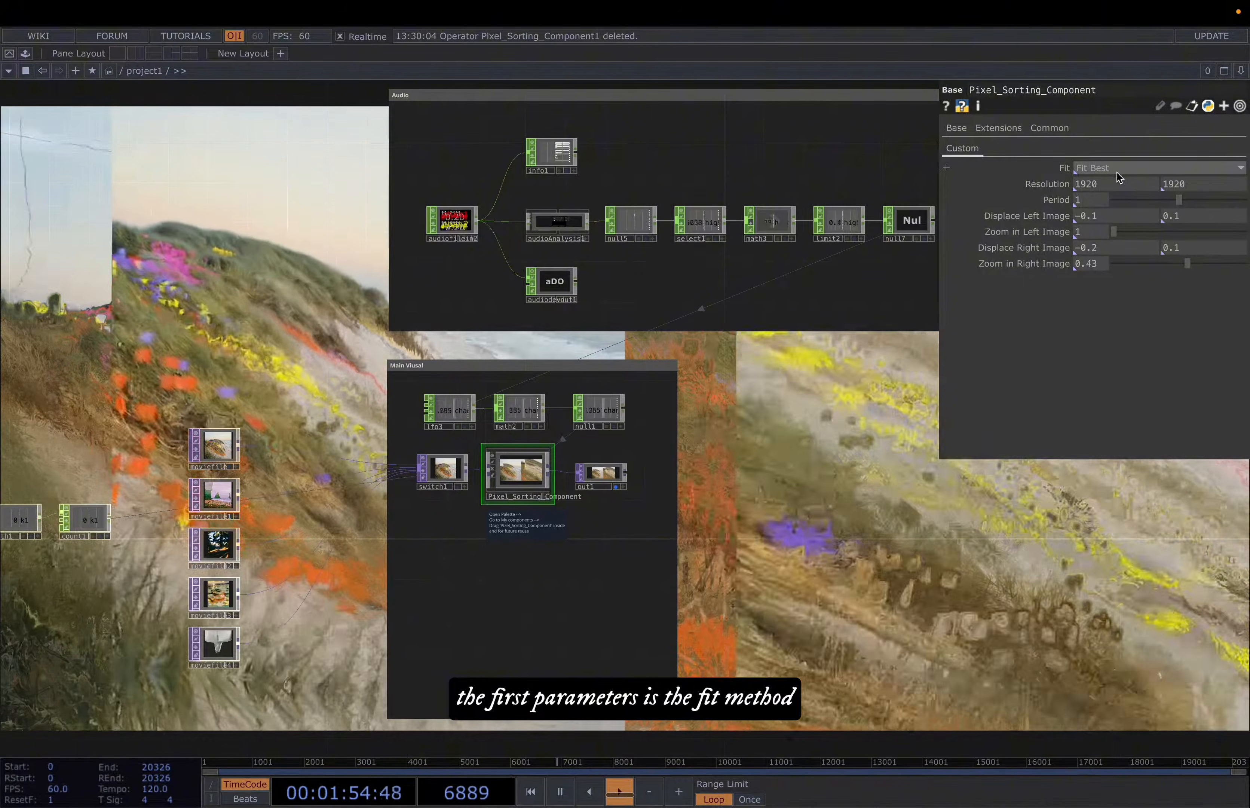
{"action": "left_click", "coordinate": [1111, 169]}
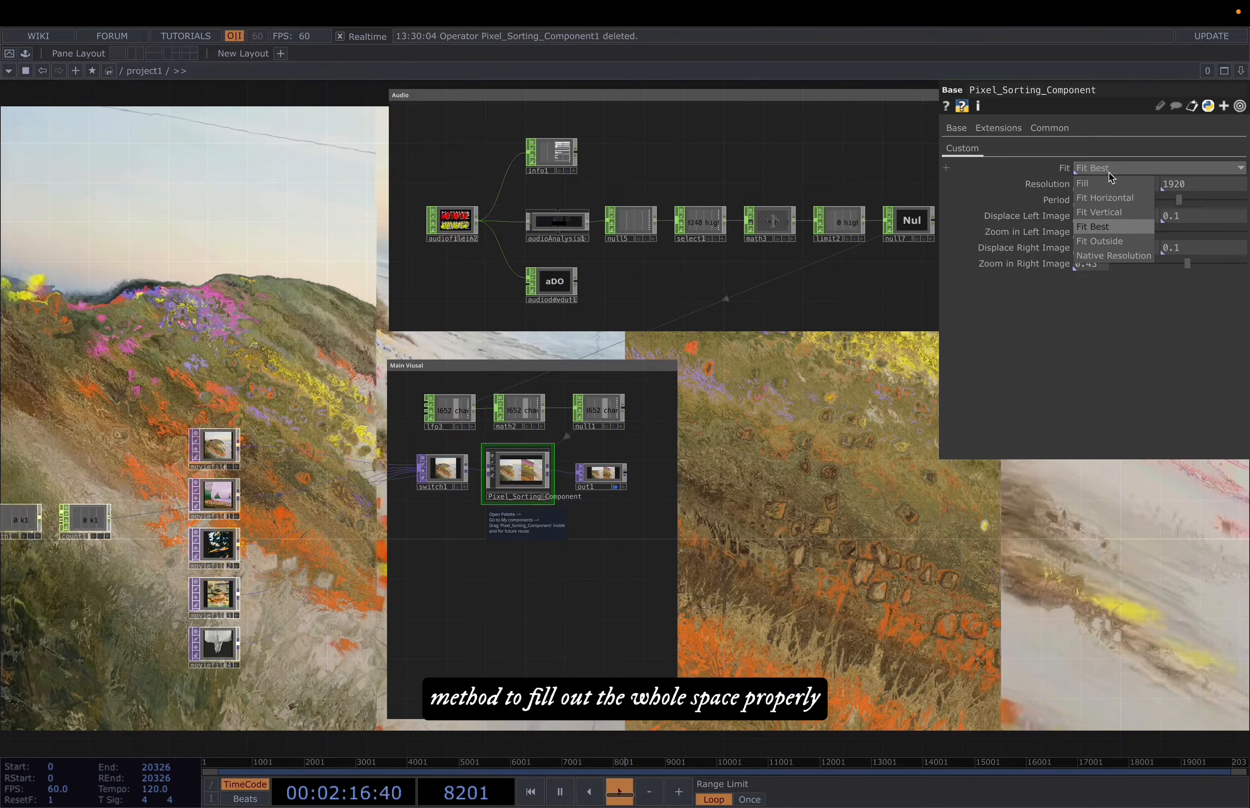
Set the Pixel_Sorting_Component's Fit method to Fit Horizontal for the moviefile2 image
{"action": "mouse_move", "coordinate": [966, 523]}
{"action": "left_mouse_down"}
{"action": "mouse_move", "coordinate": [1094, 482]}
{"action": "mouse_move", "coordinate": [1126, 520]}
{"action": "left_mouse_up"}
{"action": "scroll", "coordinate": [483, 424], "scroll_direction": "down", "scroll_amount": 1}
{"action": "scroll", "coordinate": [483, 424], "scroll_direction": "up", "scroll_amount": 5}
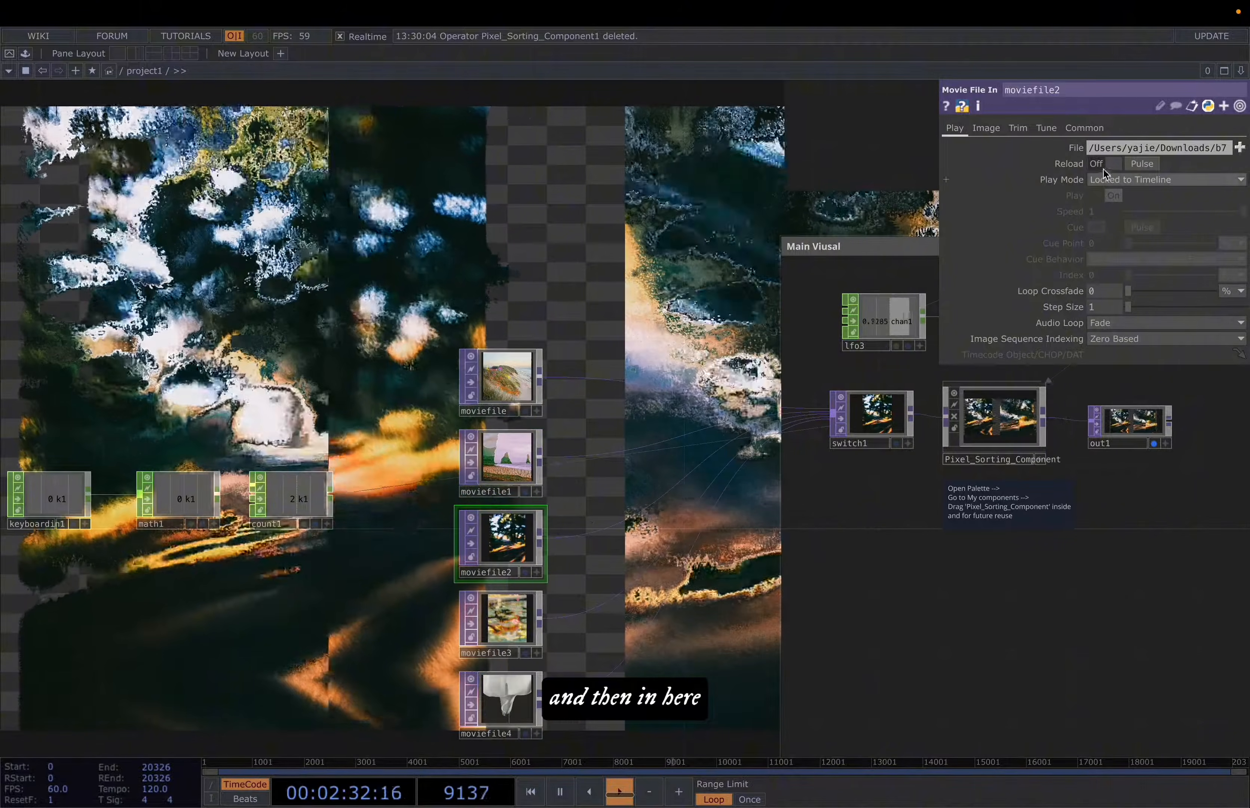
{"action": "left_click", "coordinate": [882, 417]}
{"action": "left_click", "coordinate": [1007, 448]}
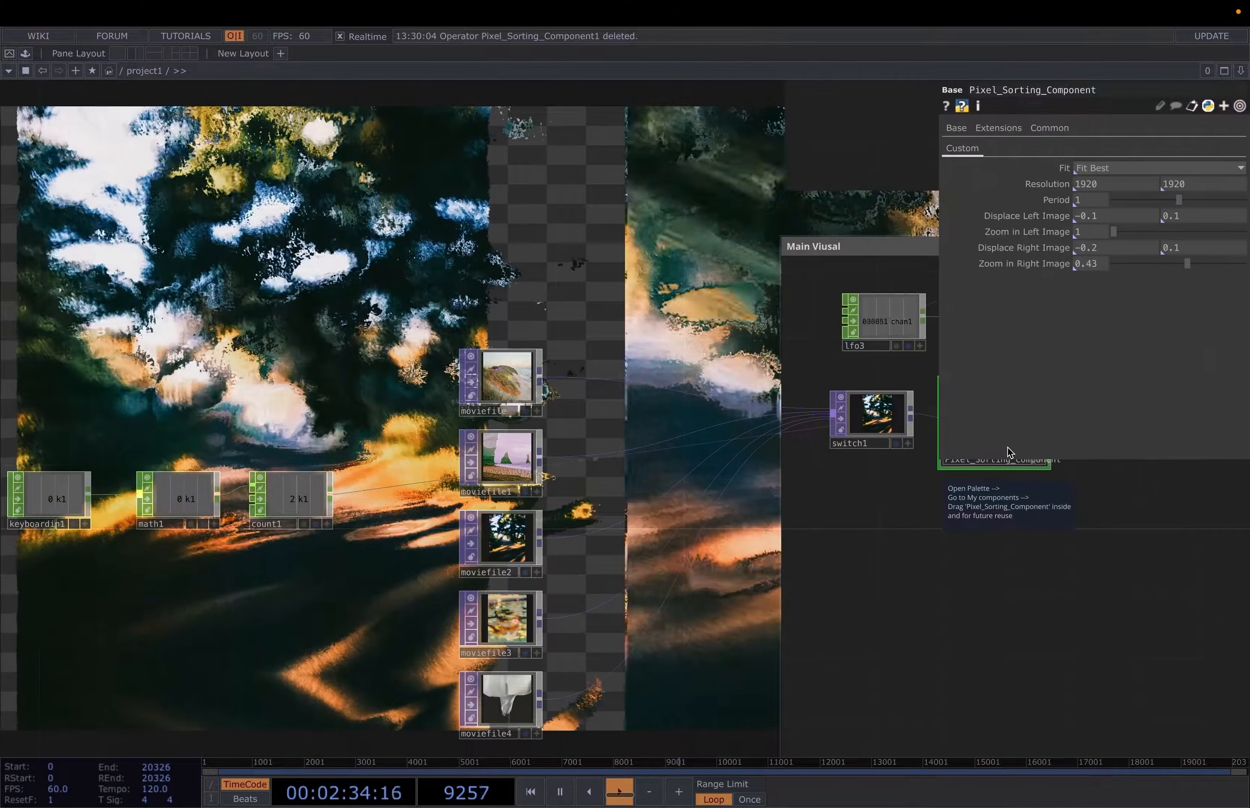
{"action": "left_click_drag", "start_coordinate": [1123, 536], "coordinate": [994, 551]}
{"action": "left_click", "coordinate": [1120, 167]}
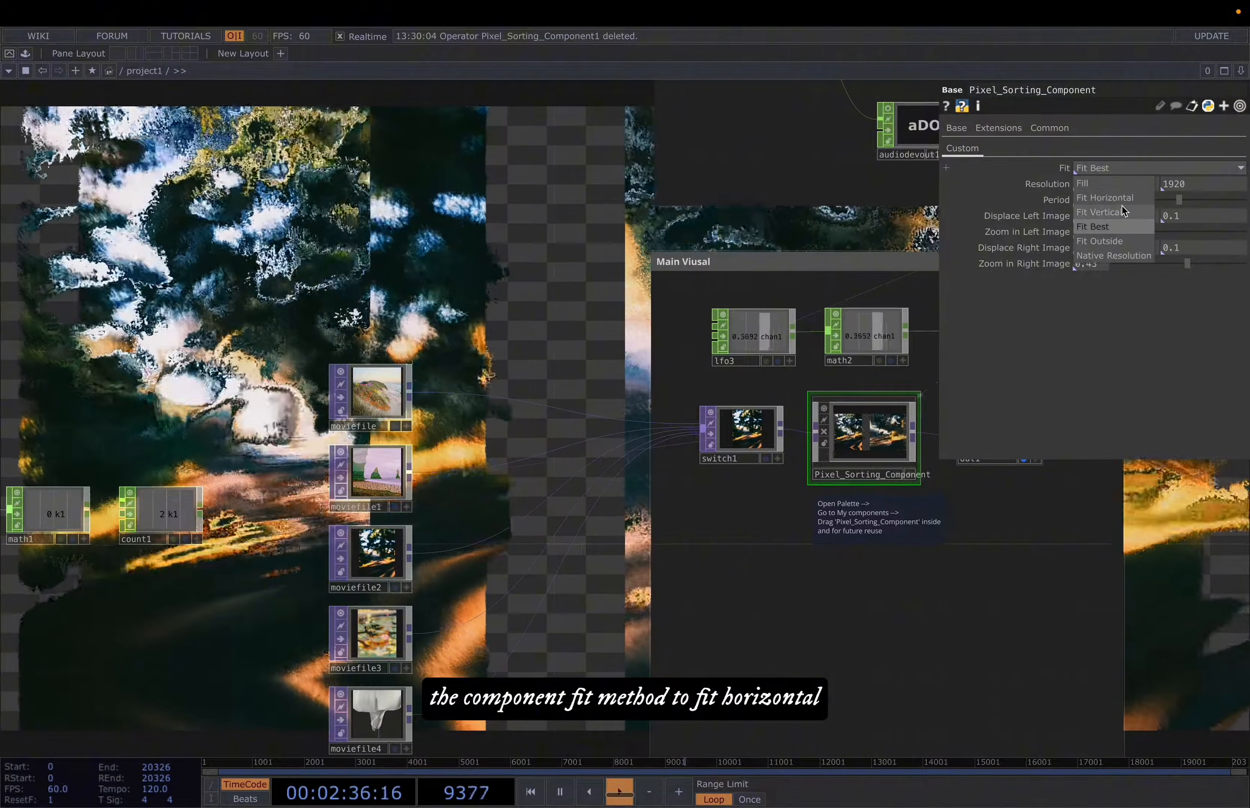
{"action": "left_click", "coordinate": [1108, 197]}
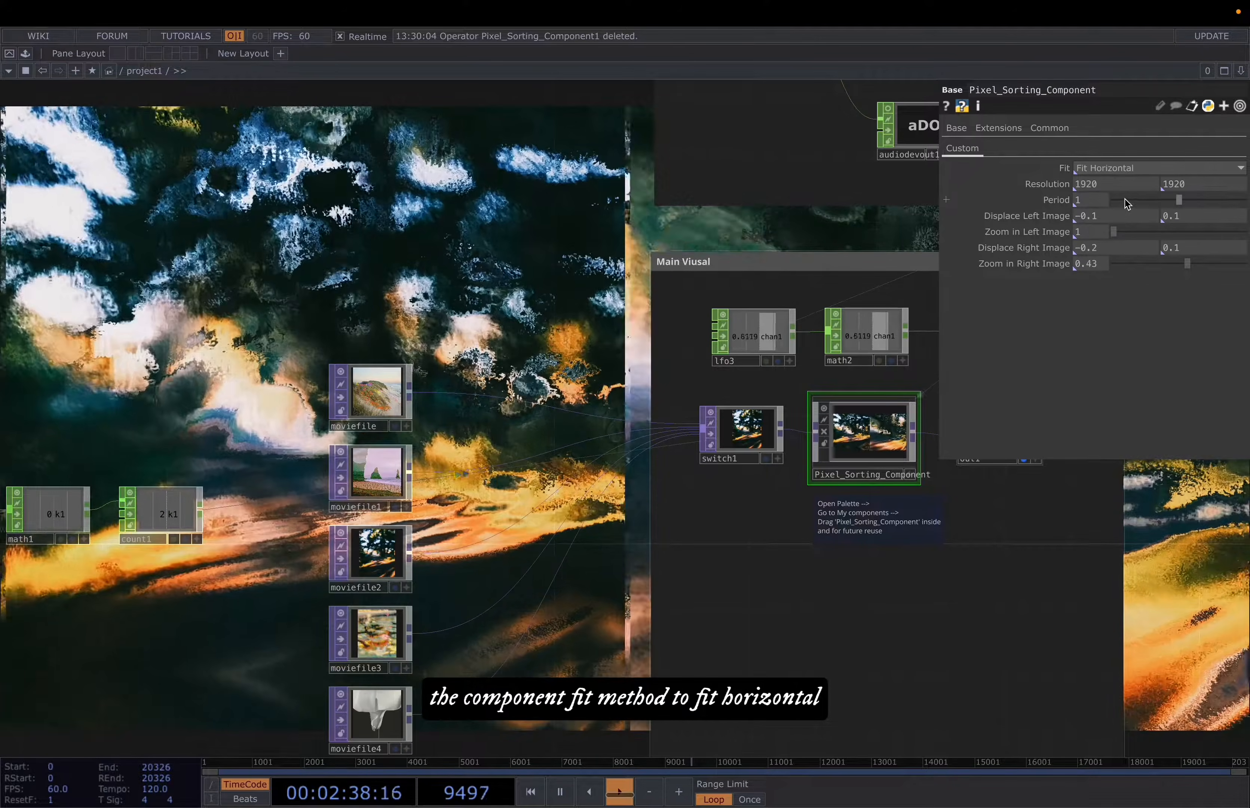
Try the Fit Vertical method on the Pixel_Sorting_Component with moviefile3 as the source image
{"action": "left_click_drag", "start_coordinate": [502, 270], "coordinate": [711, 230]}
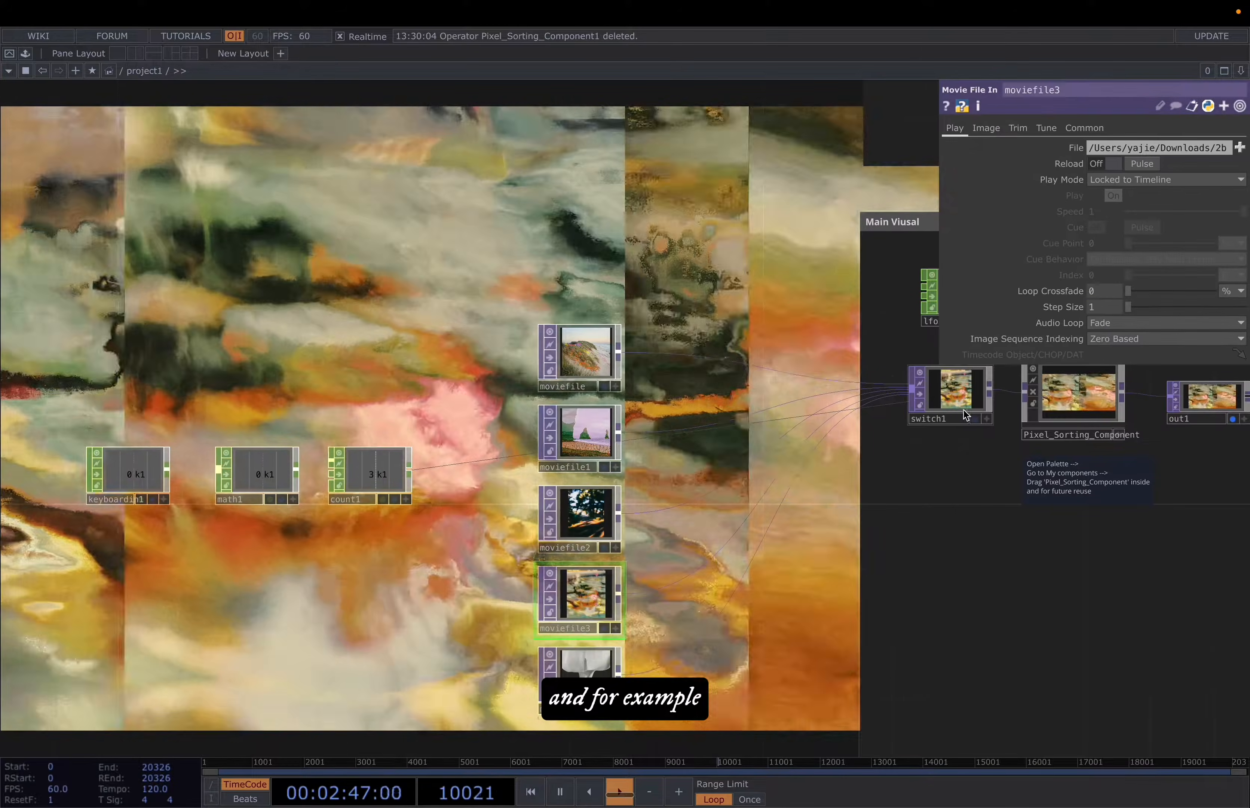
{"action": "left_click", "coordinate": [959, 391]}
{"action": "left_click_drag", "start_coordinate": [902, 523], "coordinate": [796, 533]}
{"action": "left_click_drag", "start_coordinate": [944, 548], "coordinate": [852, 557]}
{"action": "scroll", "coordinate": [850, 556], "scroll_direction": "down", "scroll_amount": 4}
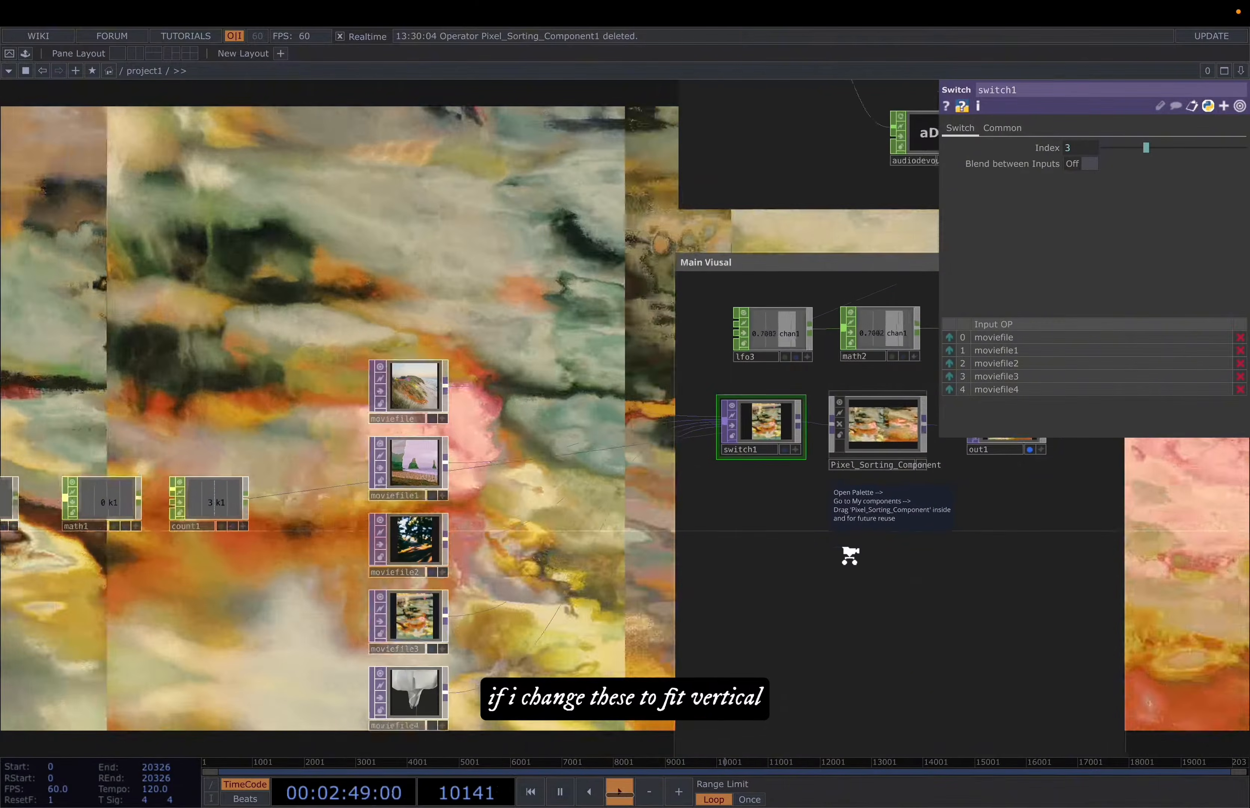
{"action": "left_click", "coordinate": [886, 458]}
{"action": "left_click", "coordinate": [1152, 171]}
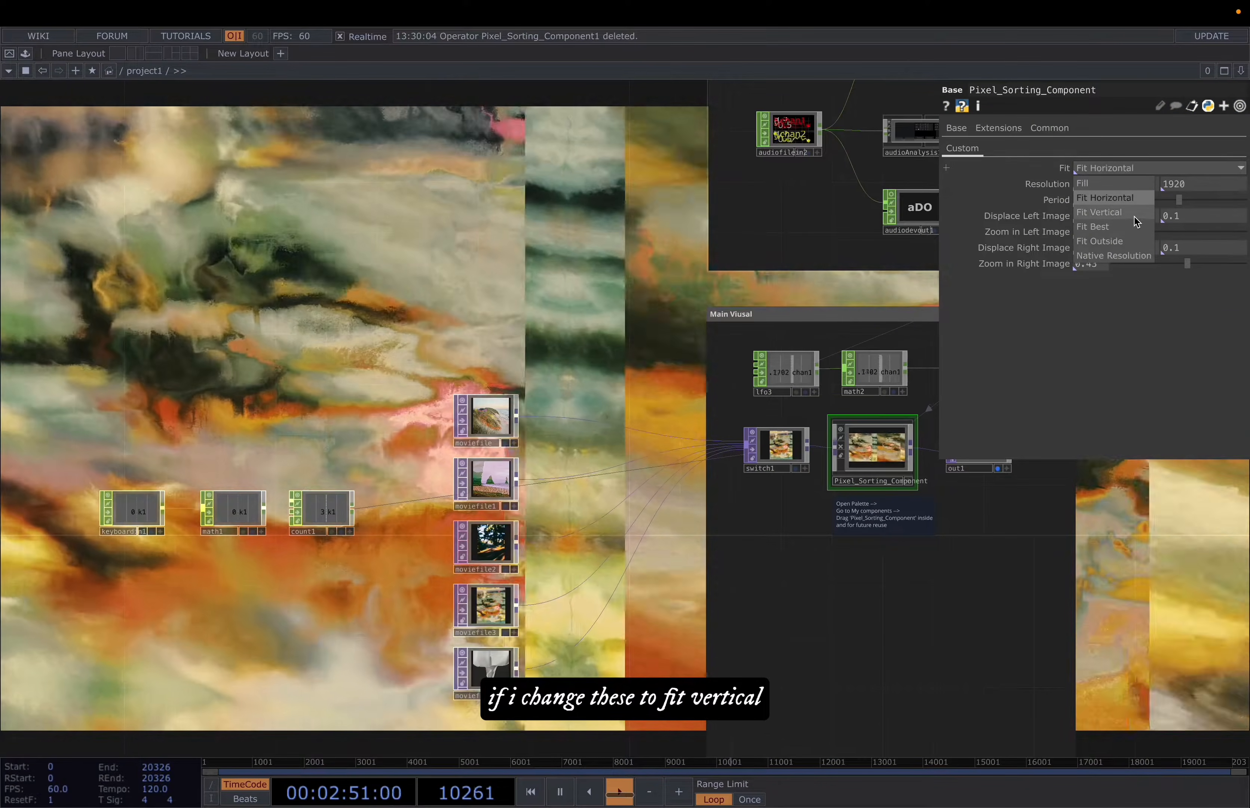
{"action": "left_click", "coordinate": [1133, 217]}
{"action": "left_click_drag", "start_coordinate": [625, 281], "coordinate": [735, 264]}
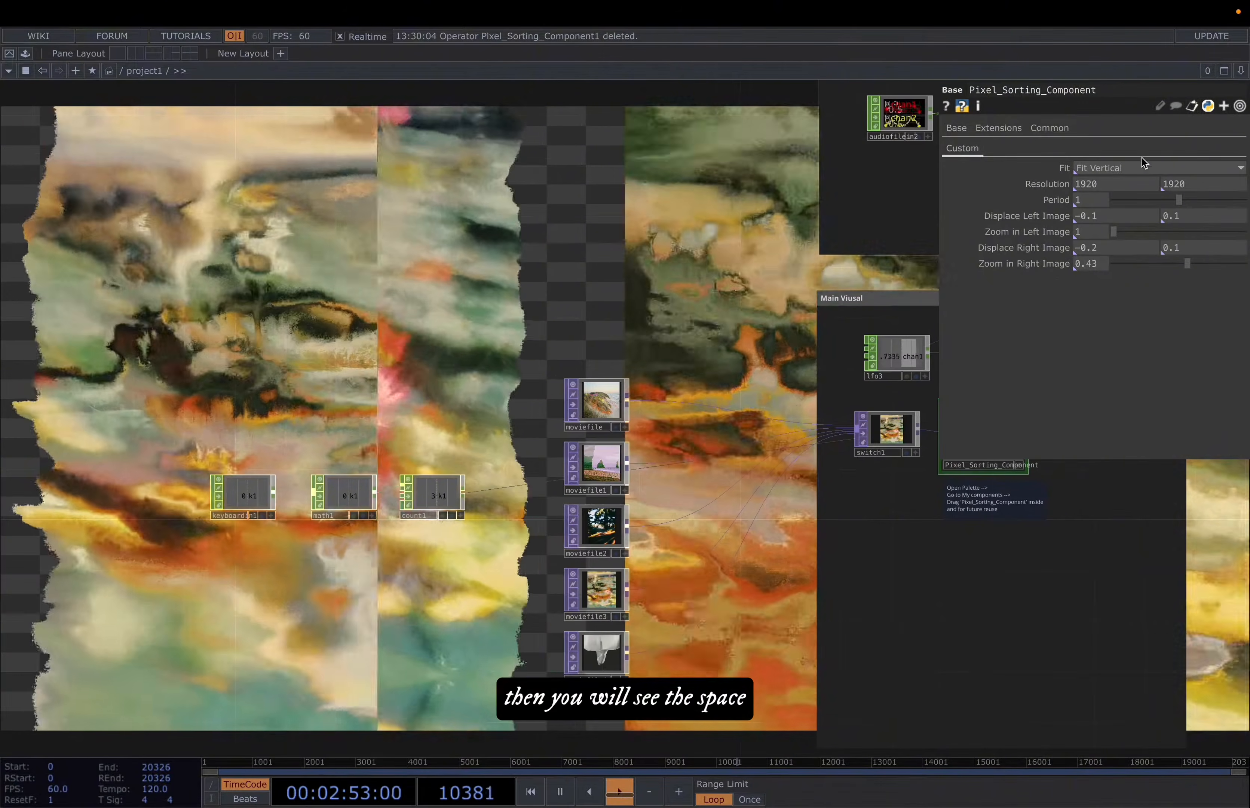
Return the Pixel_Sorting_Component's Fit method to Fit Horizontal
{"action": "left_click", "coordinate": [1150, 167]}
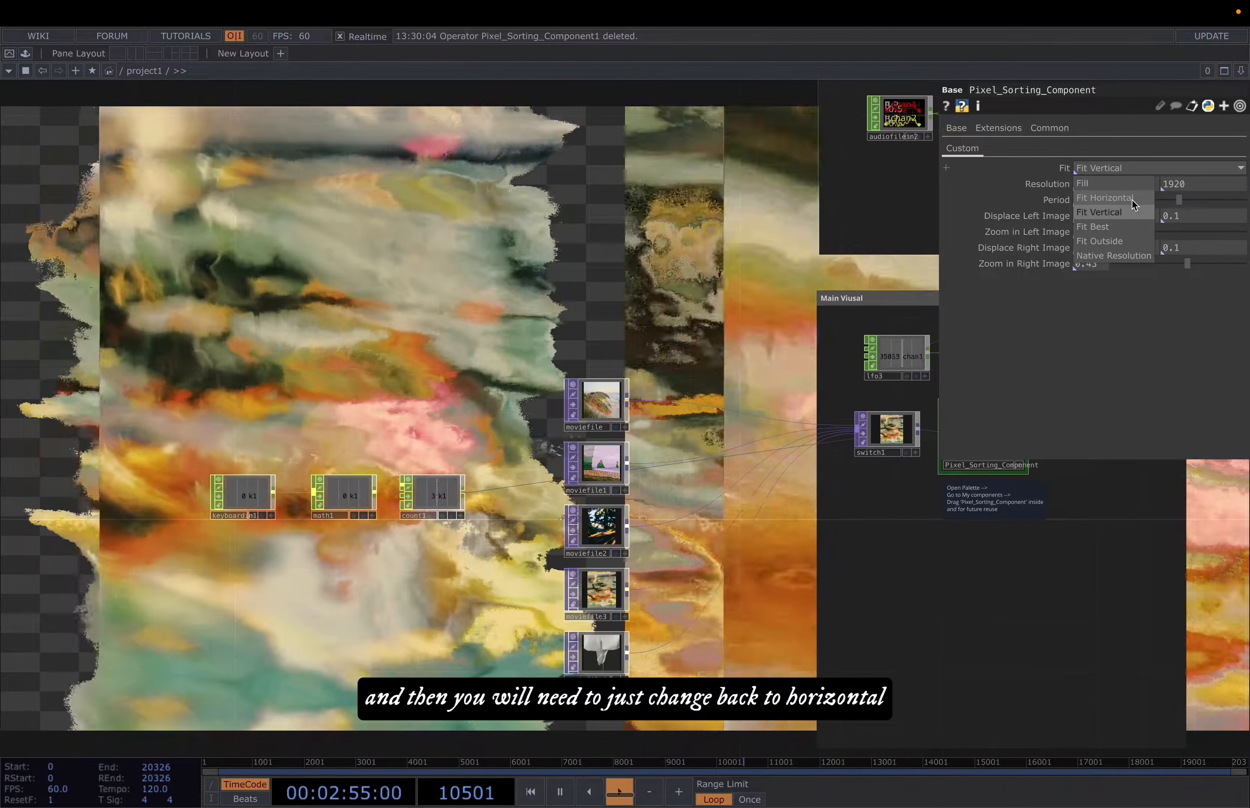
{"action": "left_click", "coordinate": [1132, 199]}
{"action": "left_click_drag", "start_coordinate": [682, 270], "coordinate": [666, 242]}
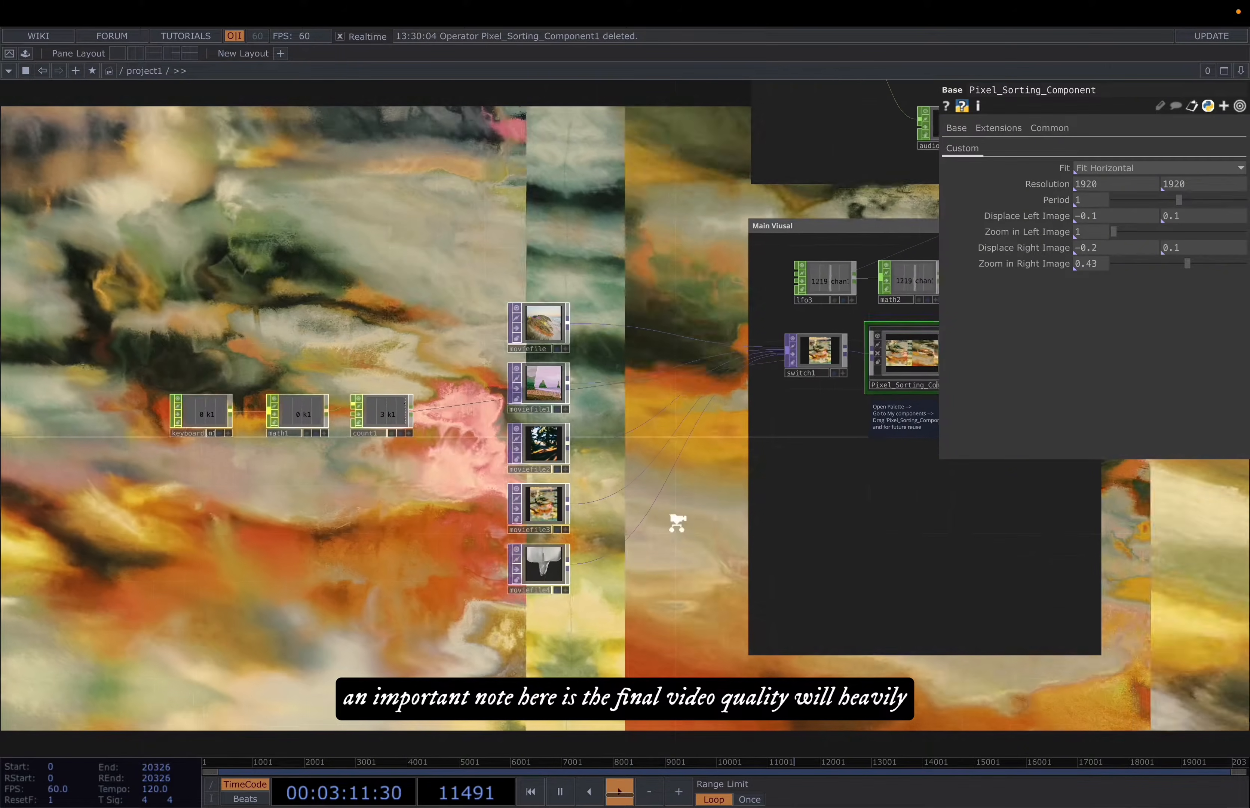
{"action": "scroll", "coordinate": [677, 522], "scroll_direction": "down", "scroll_amount": 1}
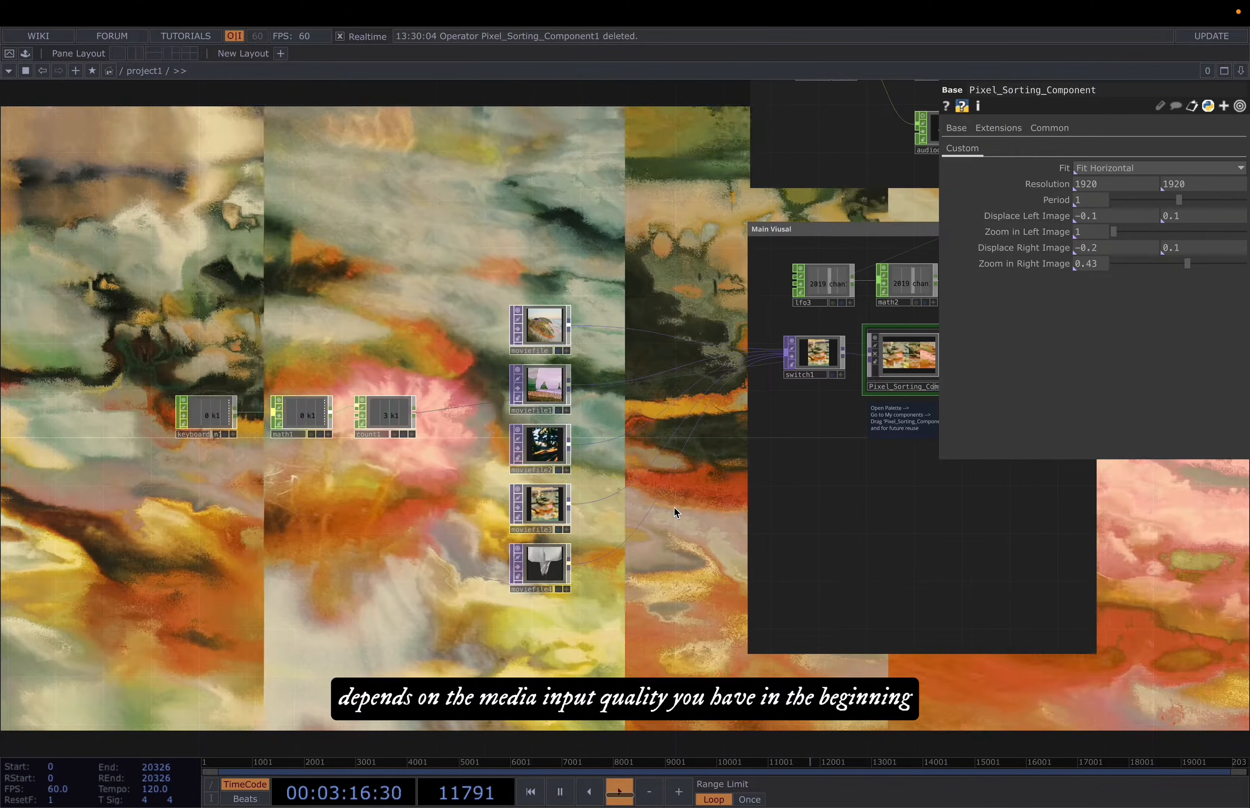
{"action": "scroll", "coordinate": [533, 314], "scroll_direction": "up", "scroll_amount": 1}
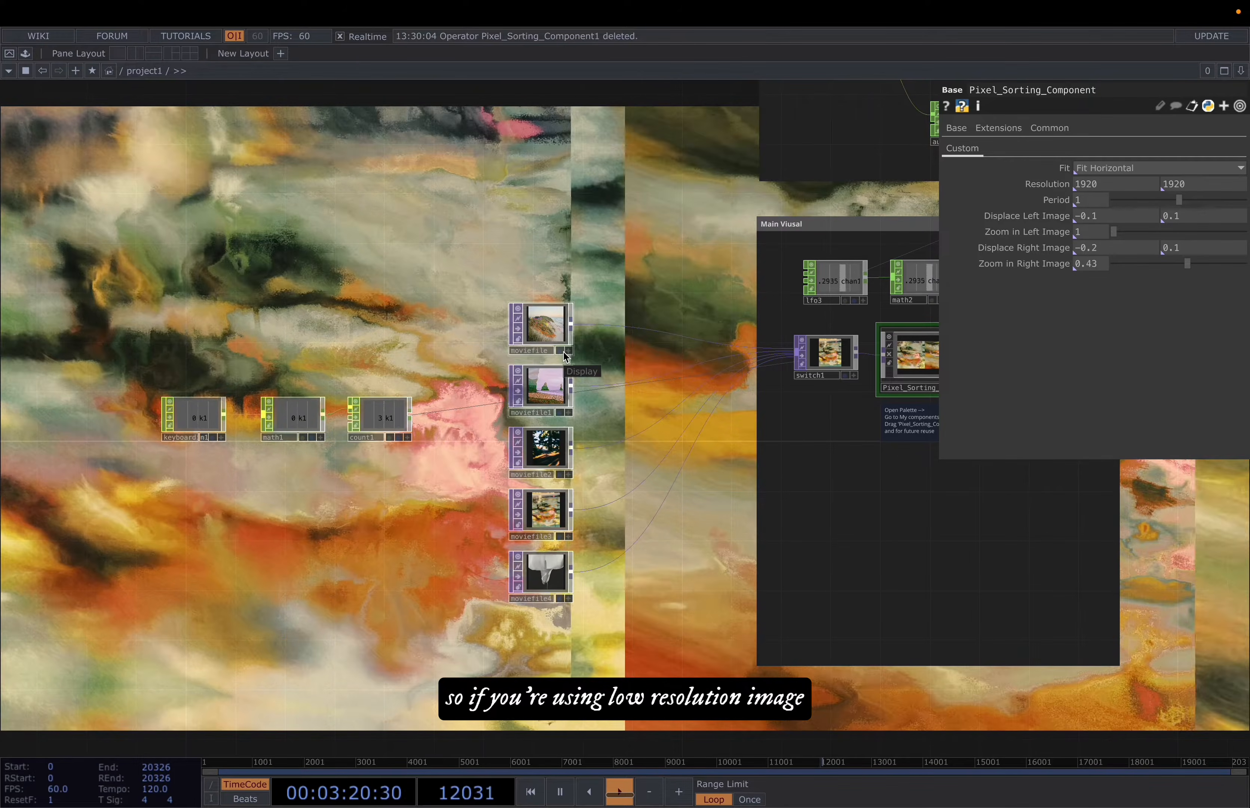
Cycle the source image to moviefile4 and on to the first image, moviefile
{"action": "key", "text": "1"}
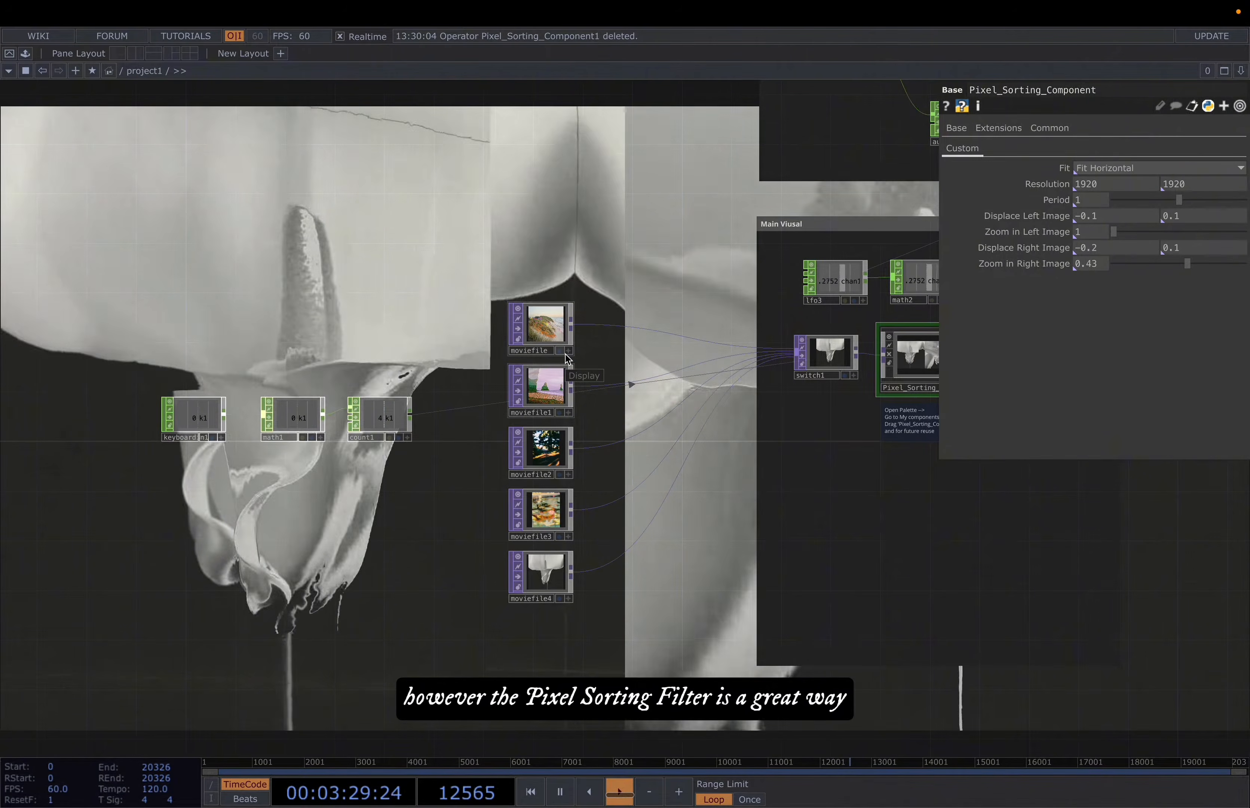
{"action": "key", "text": "1"}
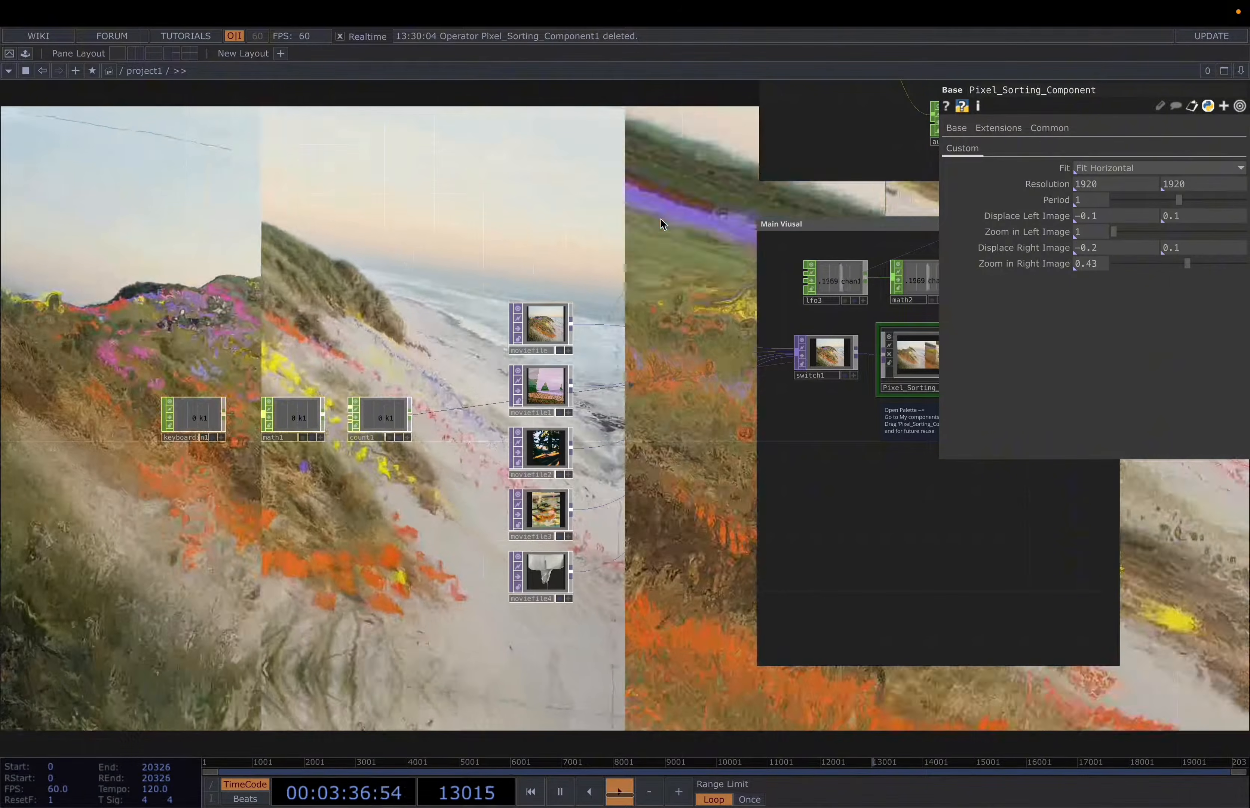
{"action": "left_click_drag", "start_coordinate": [661, 219], "coordinate": [603, 248]}
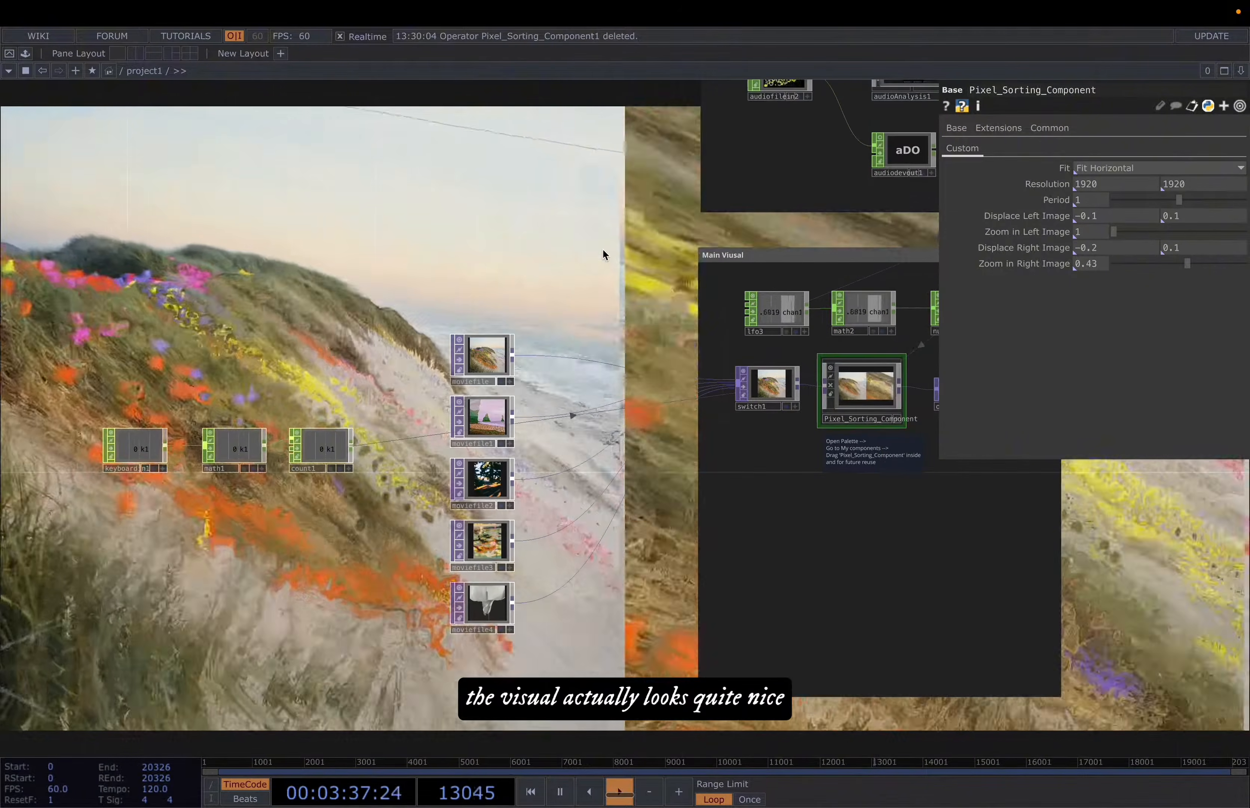
Lower the Pixel_Sorting_Component's Period to 0.04 for a slit-scan look, and raise it to 0.75
{"action": "scroll", "coordinate": [607, 344], "scroll_direction": "down", "scroll_amount": 10}
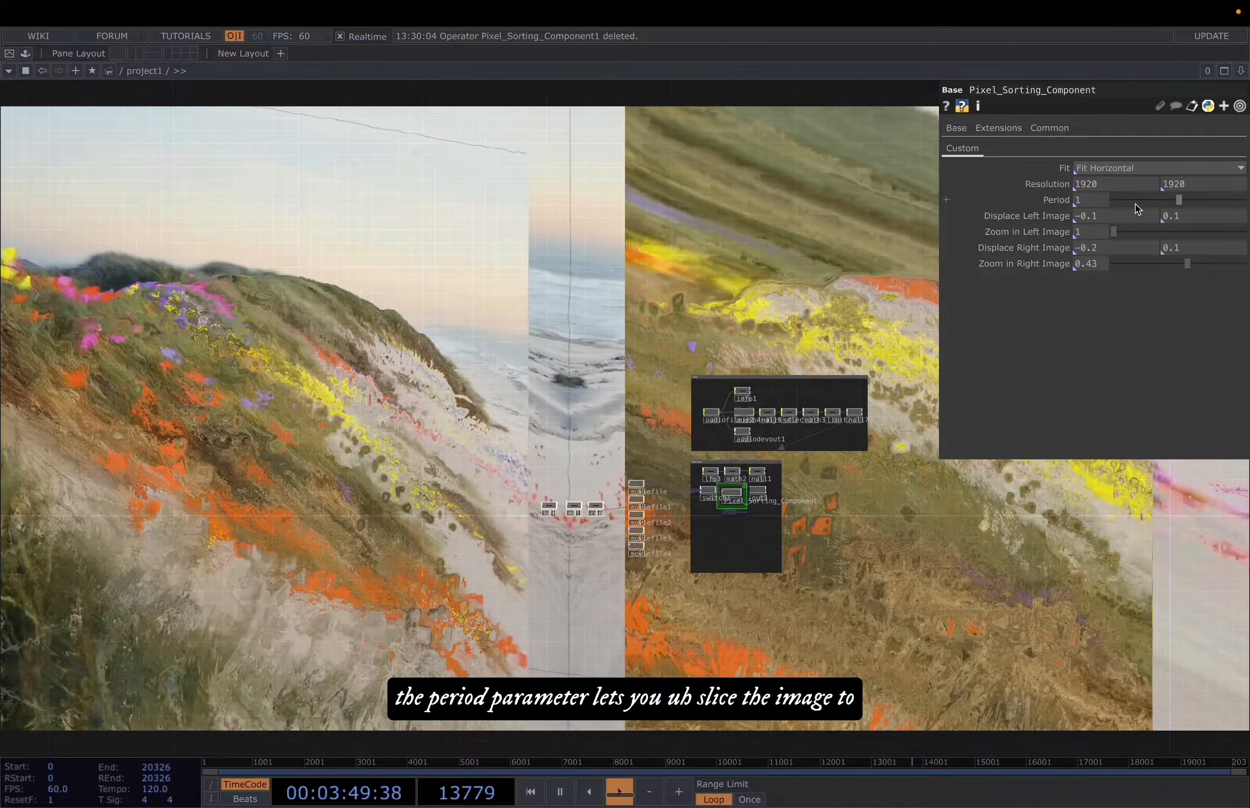
{"action": "left_click_drag", "start_coordinate": [1134, 204], "coordinate": [1119, 205]}
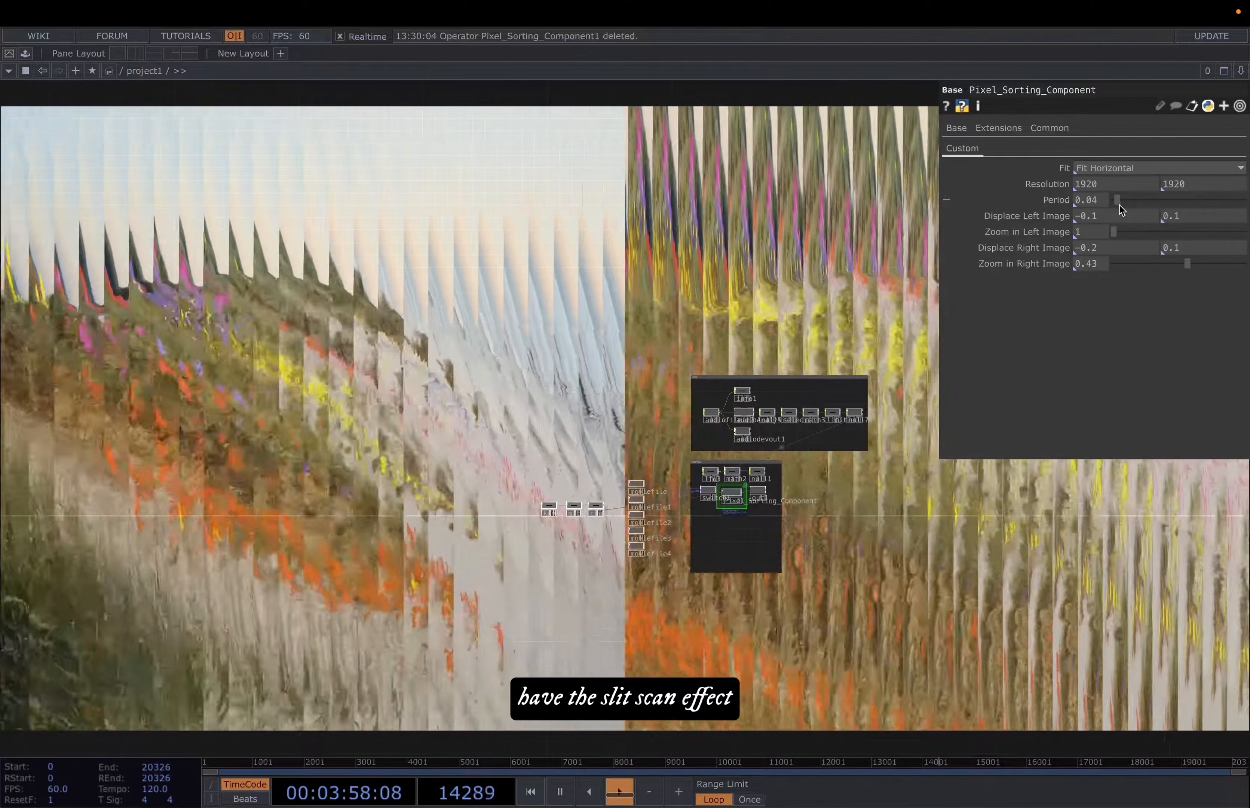
{"action": "left_click_drag", "start_coordinate": [1119, 205], "coordinate": [1158, 209]}
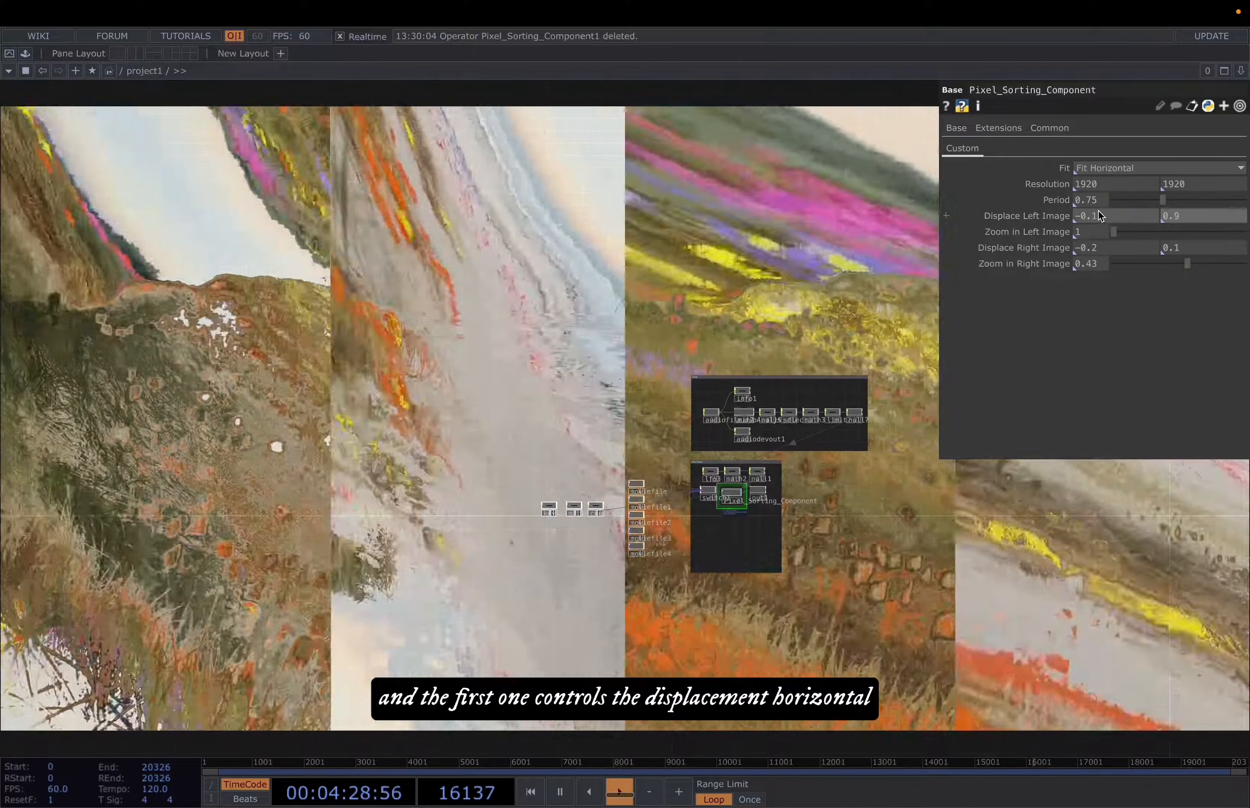
Set the second Displace Left Image value to 0.9, Zoom in Left Image to 0.922 and Zoom in Right Image to 0.698
{"action": "middle_click_drag", "start_coordinate": [1098, 213], "coordinate": [1123, 201]}
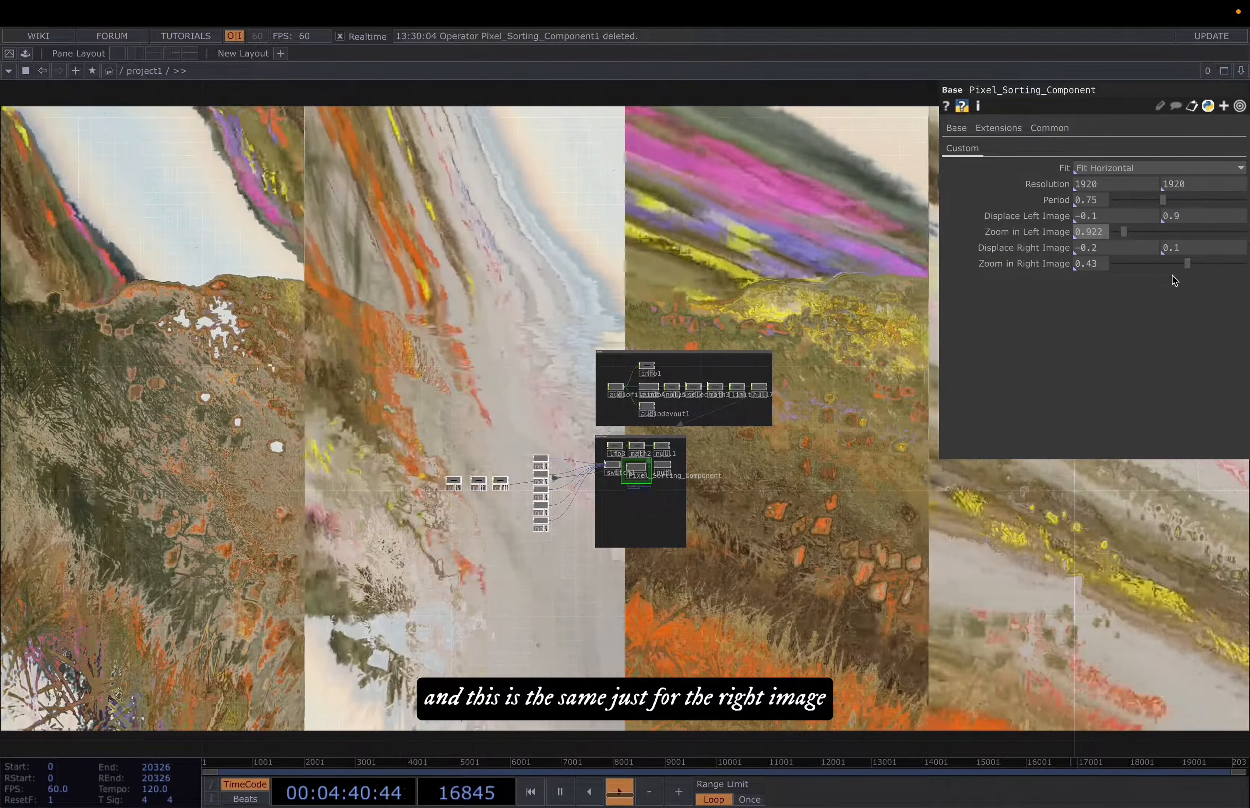
{"action": "left_click_drag", "start_coordinate": [1186, 264], "coordinate": [1148, 269]}
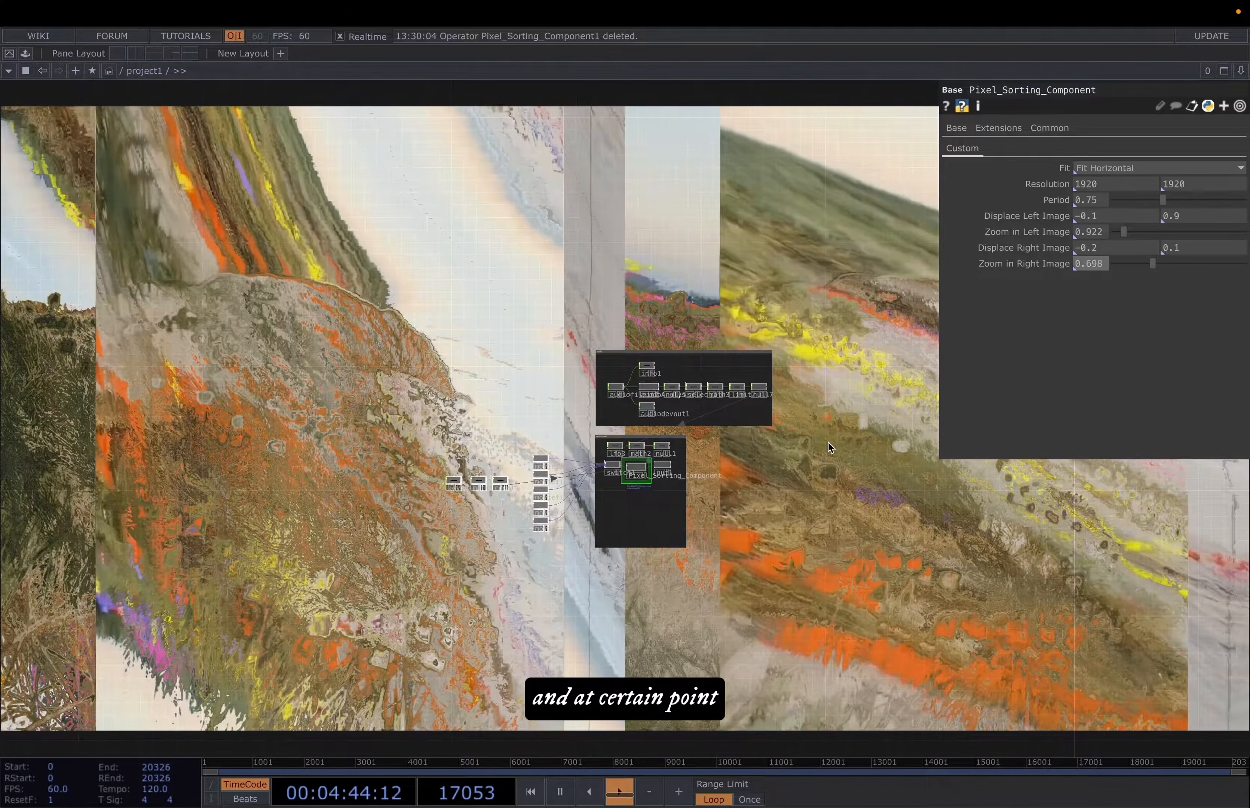
Reset the Pixel_Sorting_Component's custom parameters to their defaults
{"action": "left_click_drag", "start_coordinate": [828, 442], "coordinate": [835, 423]}
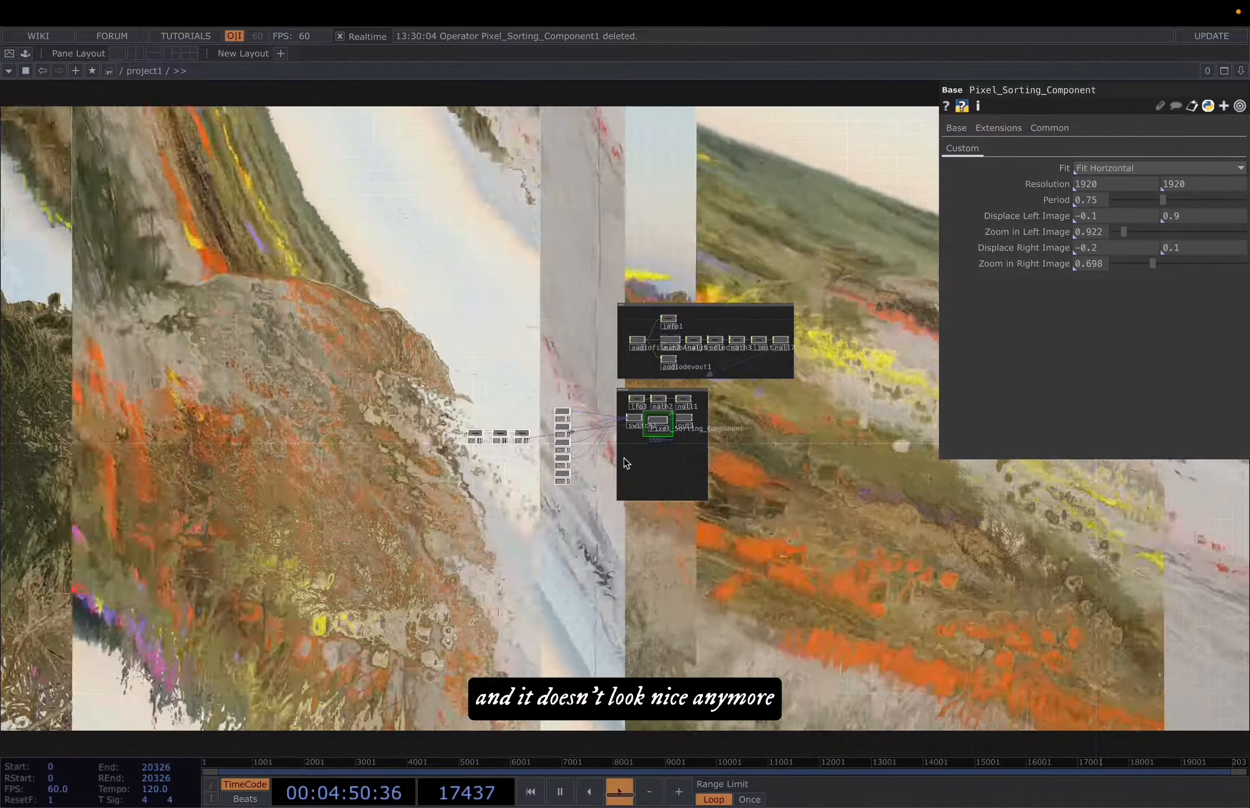
{"action": "scroll", "coordinate": [623, 458], "scroll_direction": "up", "scroll_amount": 3}
{"action": "right_click", "coordinate": [664, 415]}
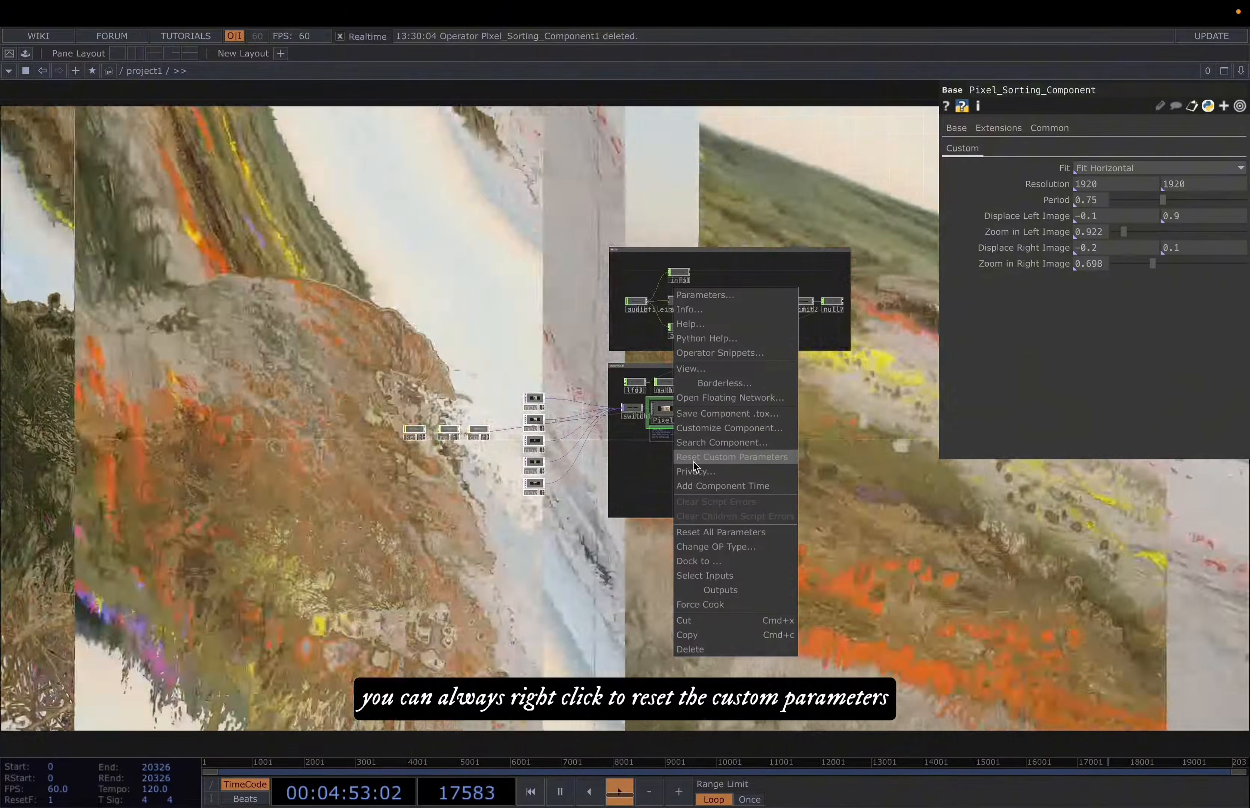
{"action": "left_click", "coordinate": [693, 458]}
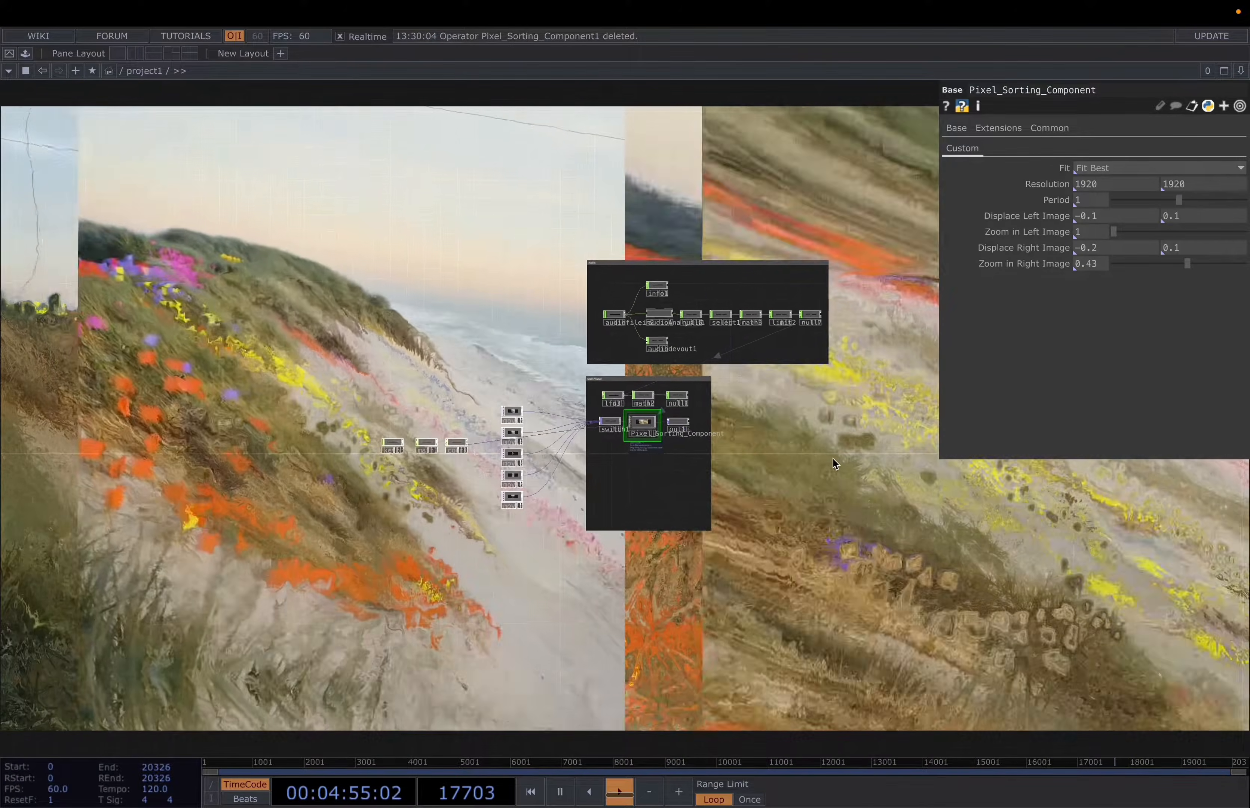
{"action": "scroll", "coordinate": [833, 459], "scroll_direction": "down", "scroll_amount": 2}
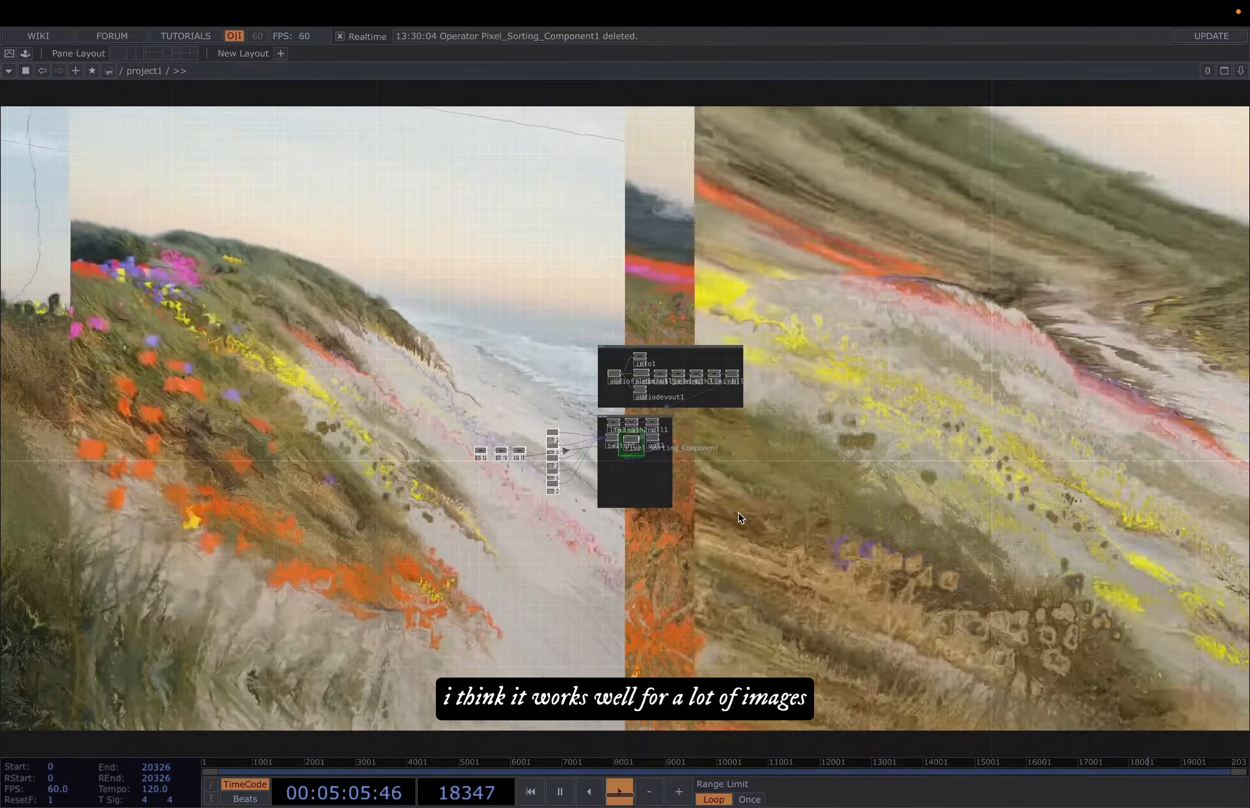
{"action": "left_click_drag", "start_coordinate": [738, 513], "coordinate": [557, 508]}
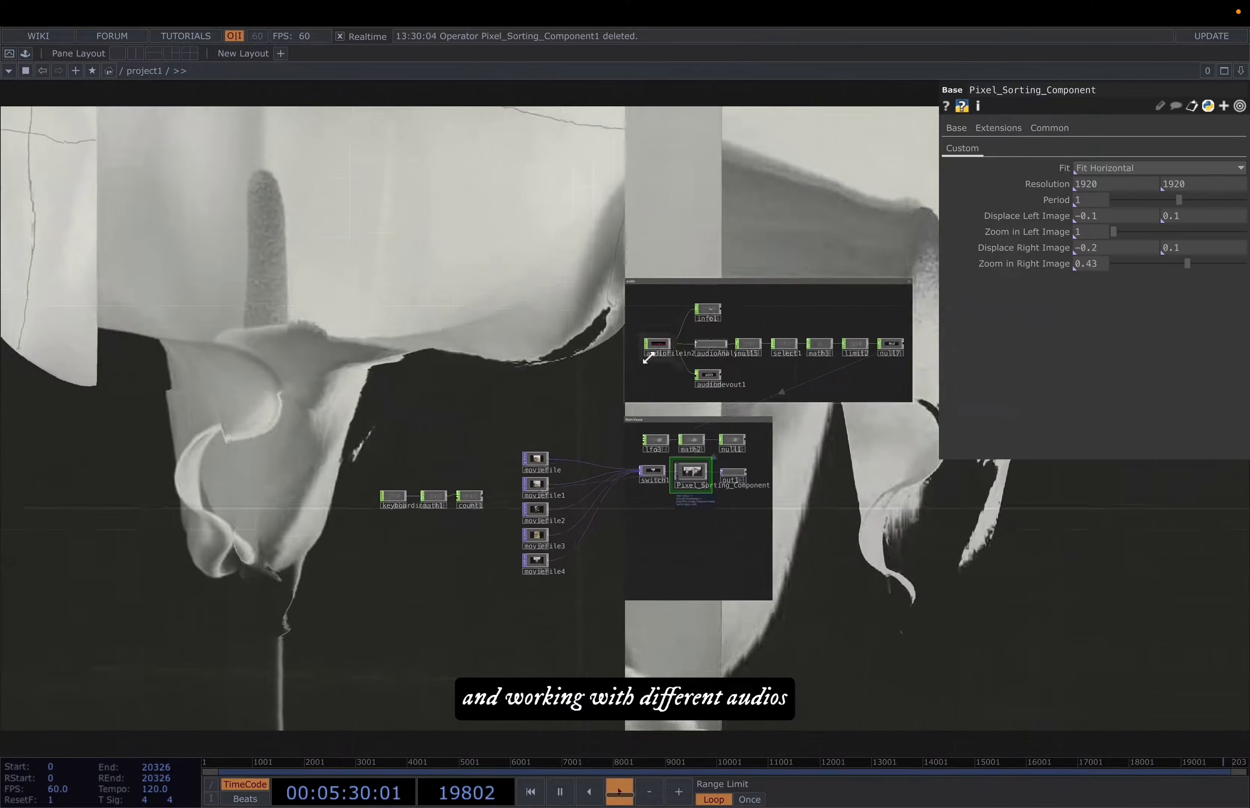
Switch the audiofilein2 operator's audio file to "A New Living Being O...ime.mp3" from the ascii-audio folder
{"action": "scroll", "coordinate": [657, 357], "scroll_direction": "up", "scroll_amount": 3}
{"action": "left_click", "coordinate": [664, 347]}
{"action": "scroll", "coordinate": [666, 343], "scroll_direction": "down", "scroll_amount": 3}
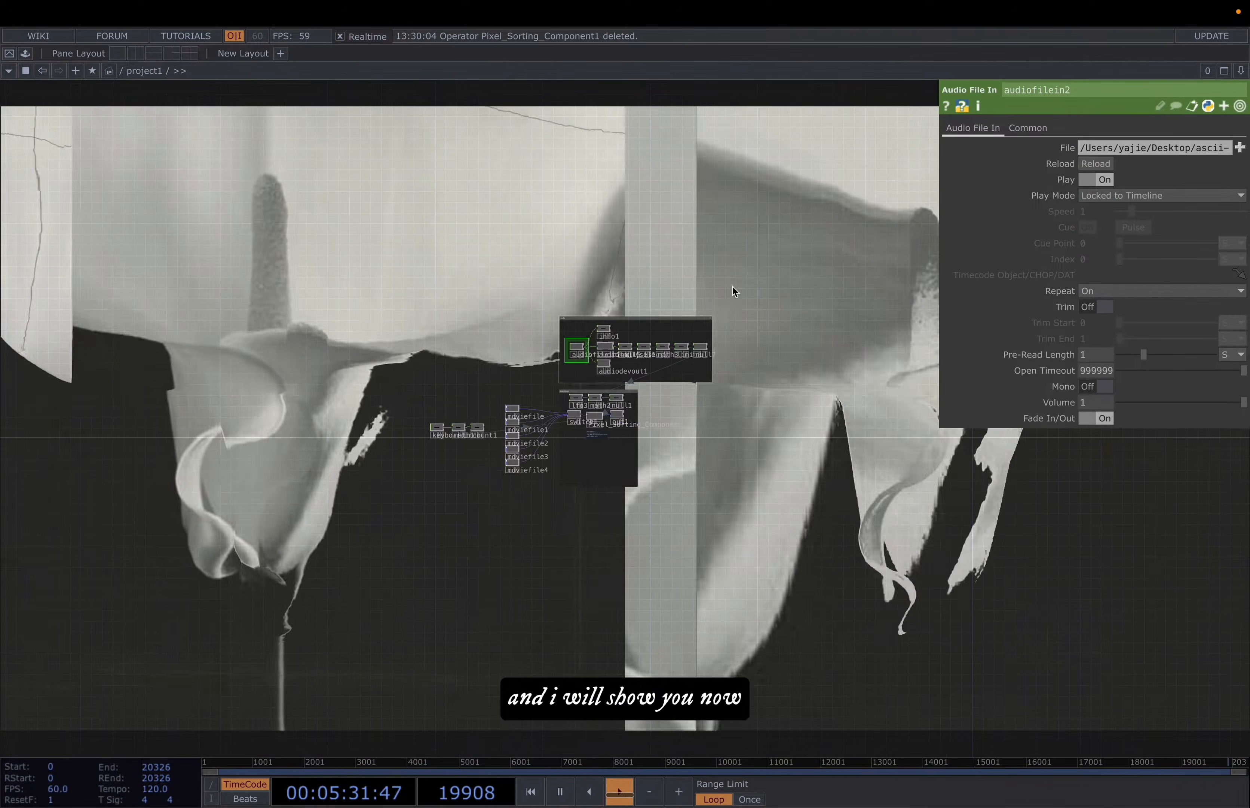
{"action": "left_click", "coordinate": [1240, 148]}
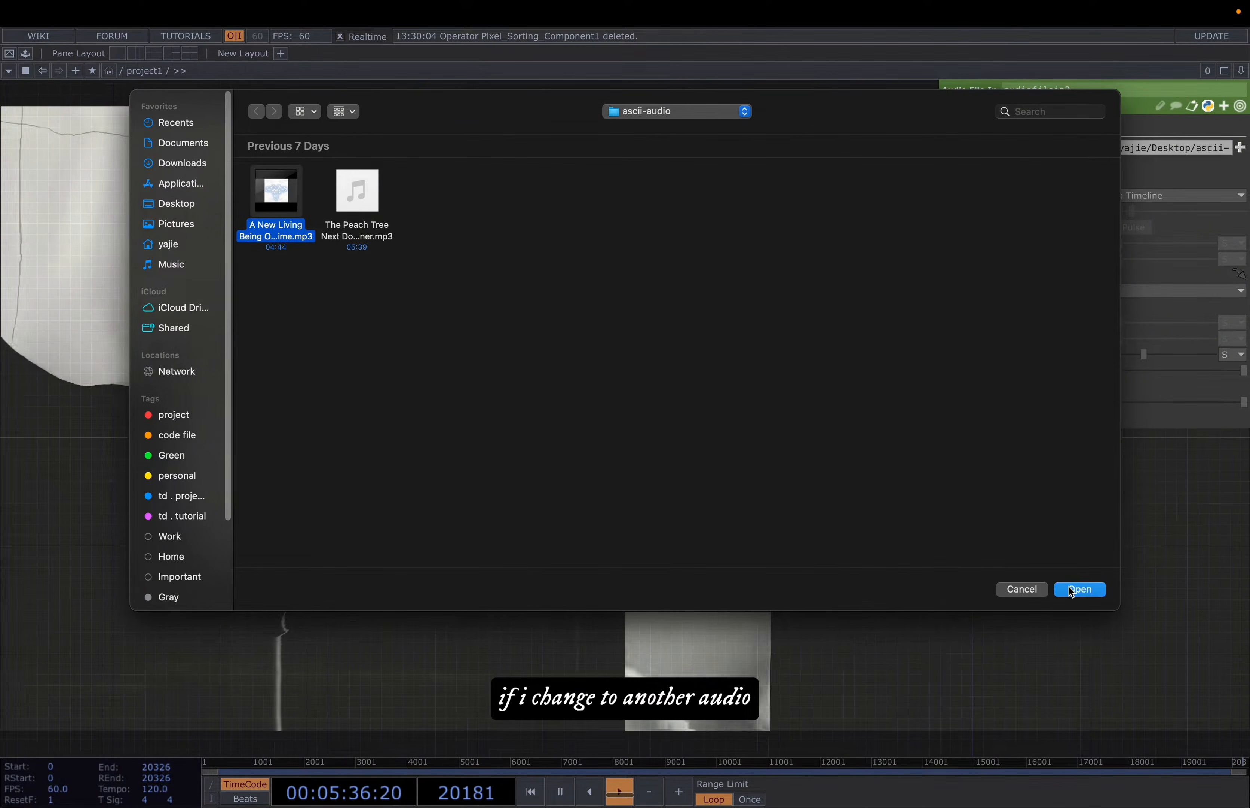
{"action": "left_click", "coordinate": [1072, 590]}
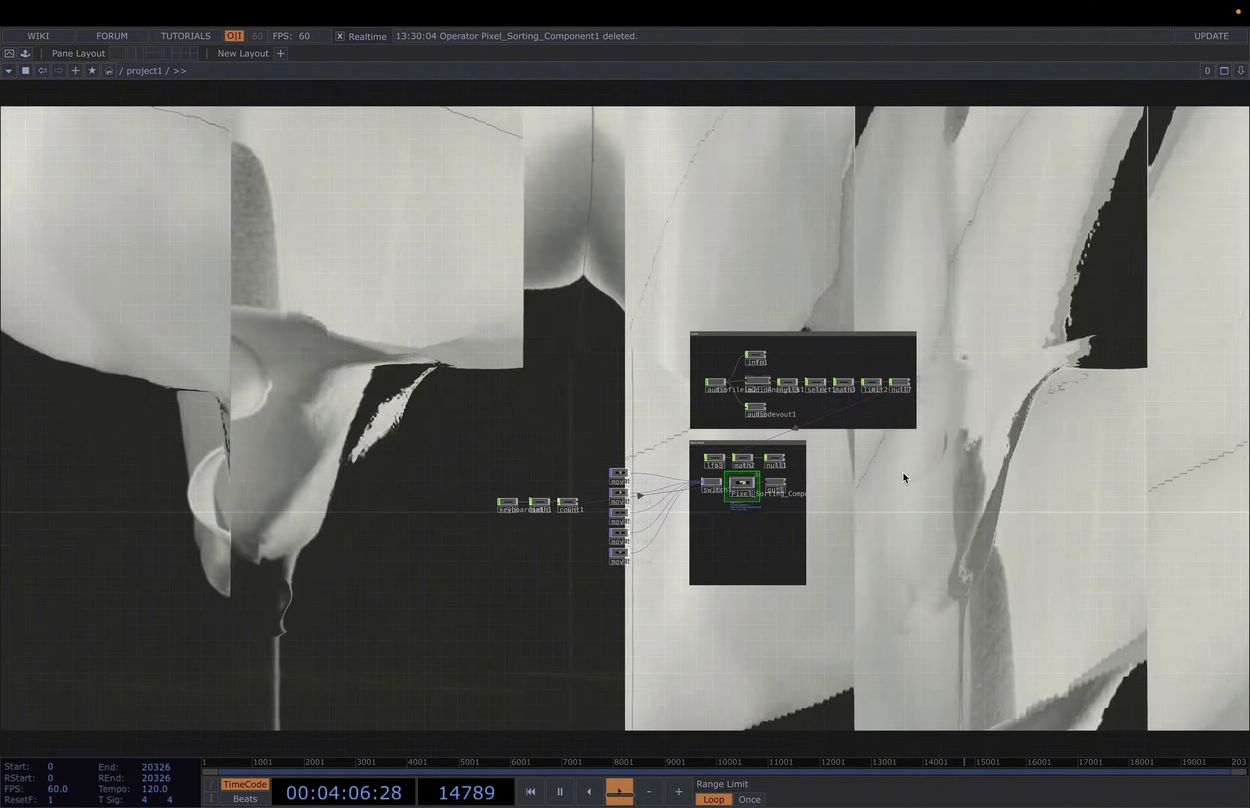
Choose "A New Living Being O...ime.mp3" again as the source file of audiofilein2
{"action": "scroll", "coordinate": [893, 446], "scroll_direction": "right", "scroll_amount": 10}
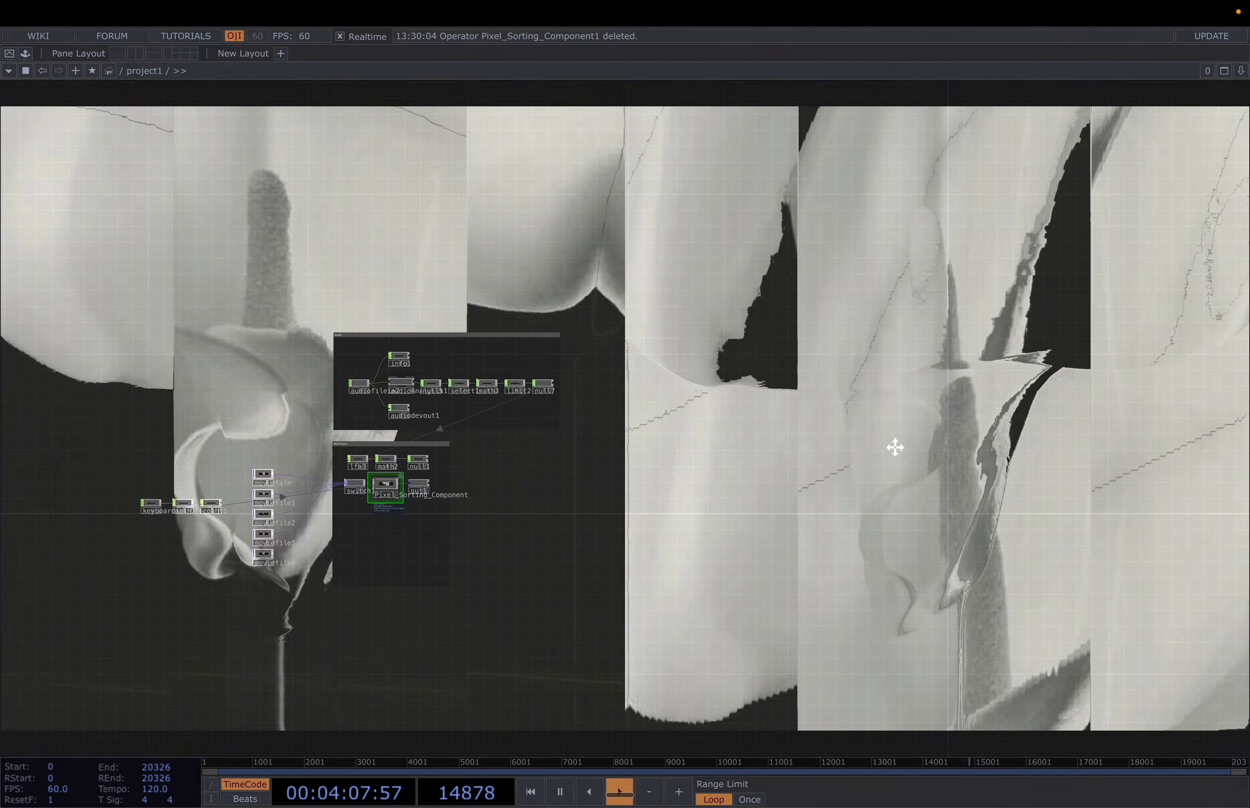
{"action": "left_click_drag", "start_coordinate": [895, 447], "coordinate": [871, 474]}
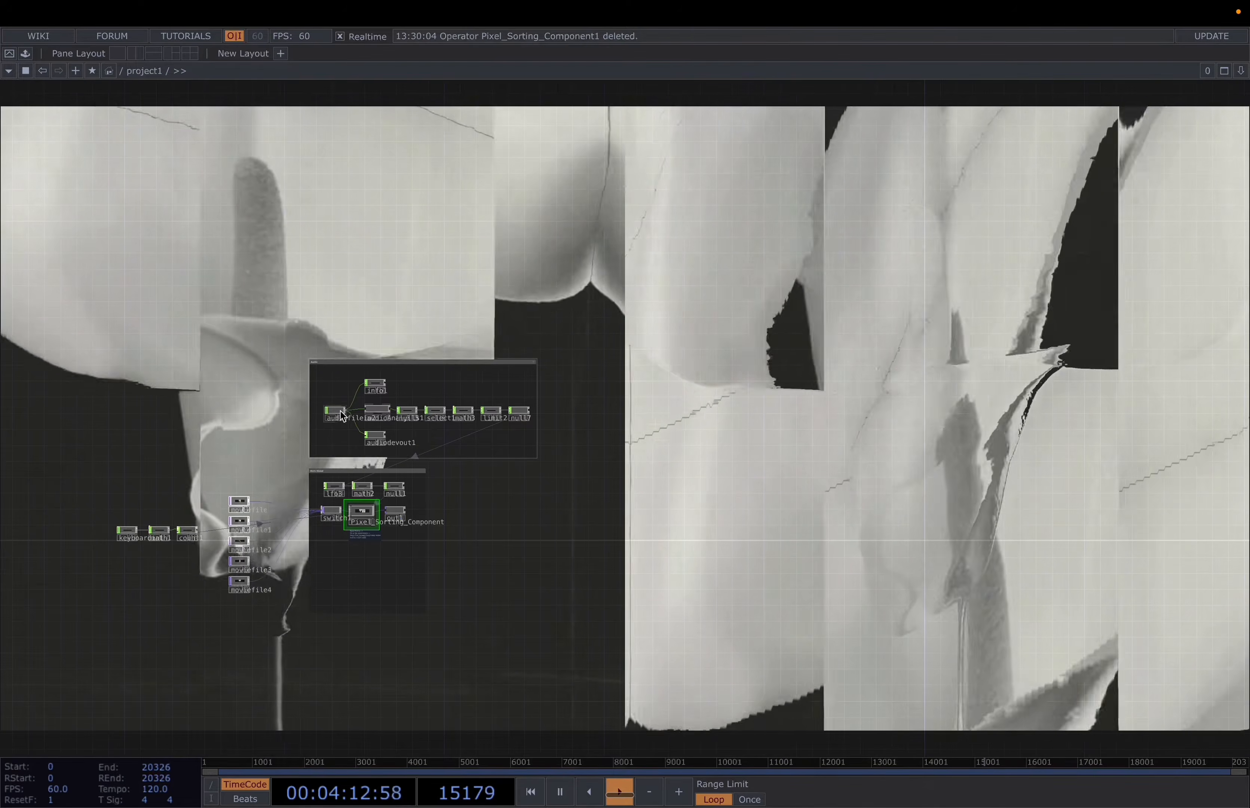
{"action": "left_click", "coordinate": [336, 412]}
{"action": "key", "text": "p"}
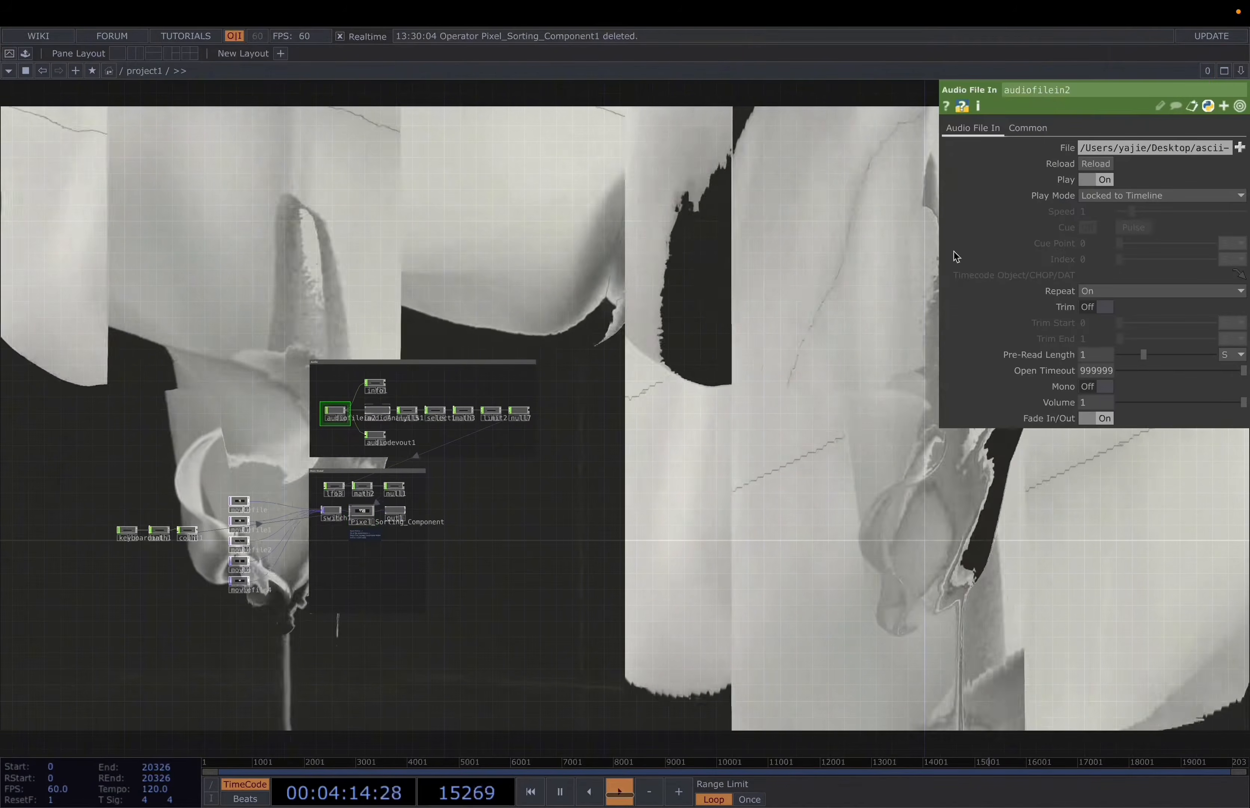
{"action": "left_click", "coordinate": [1239, 148]}
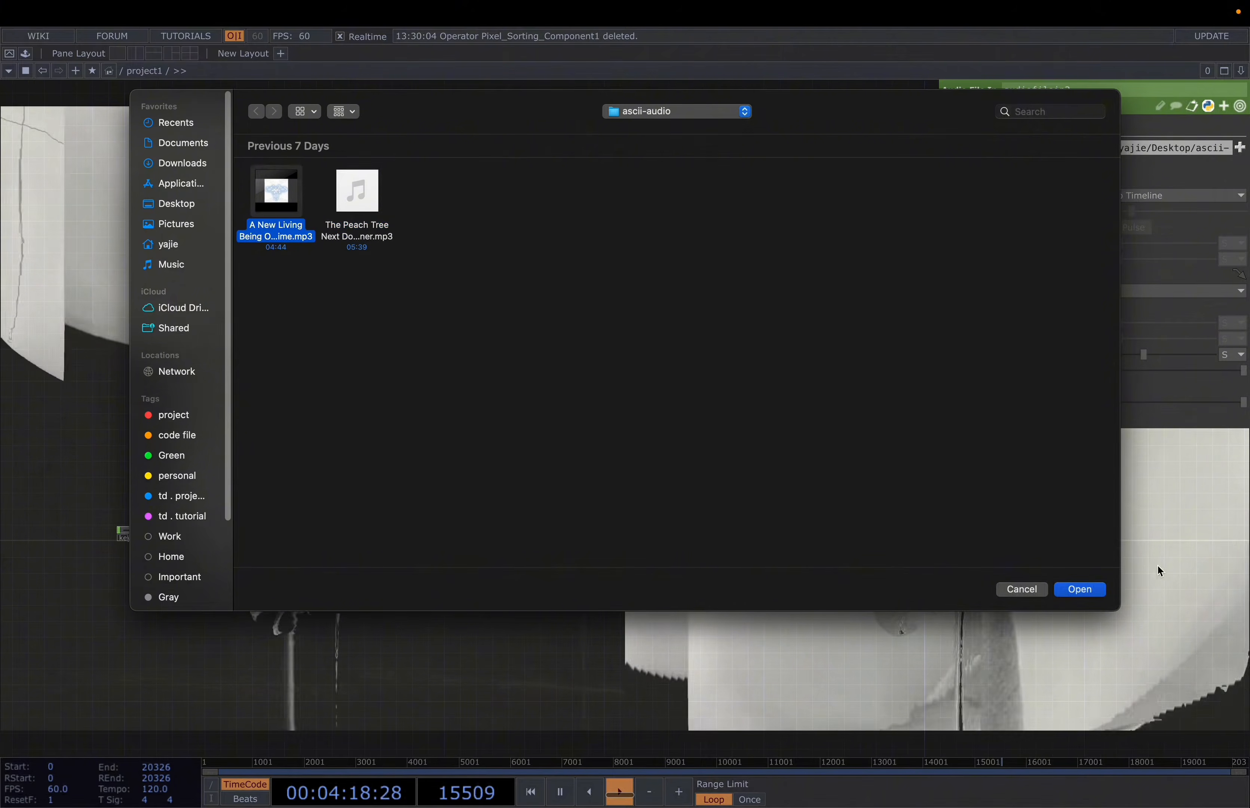
{"action": "left_click", "coordinate": [1090, 590]}
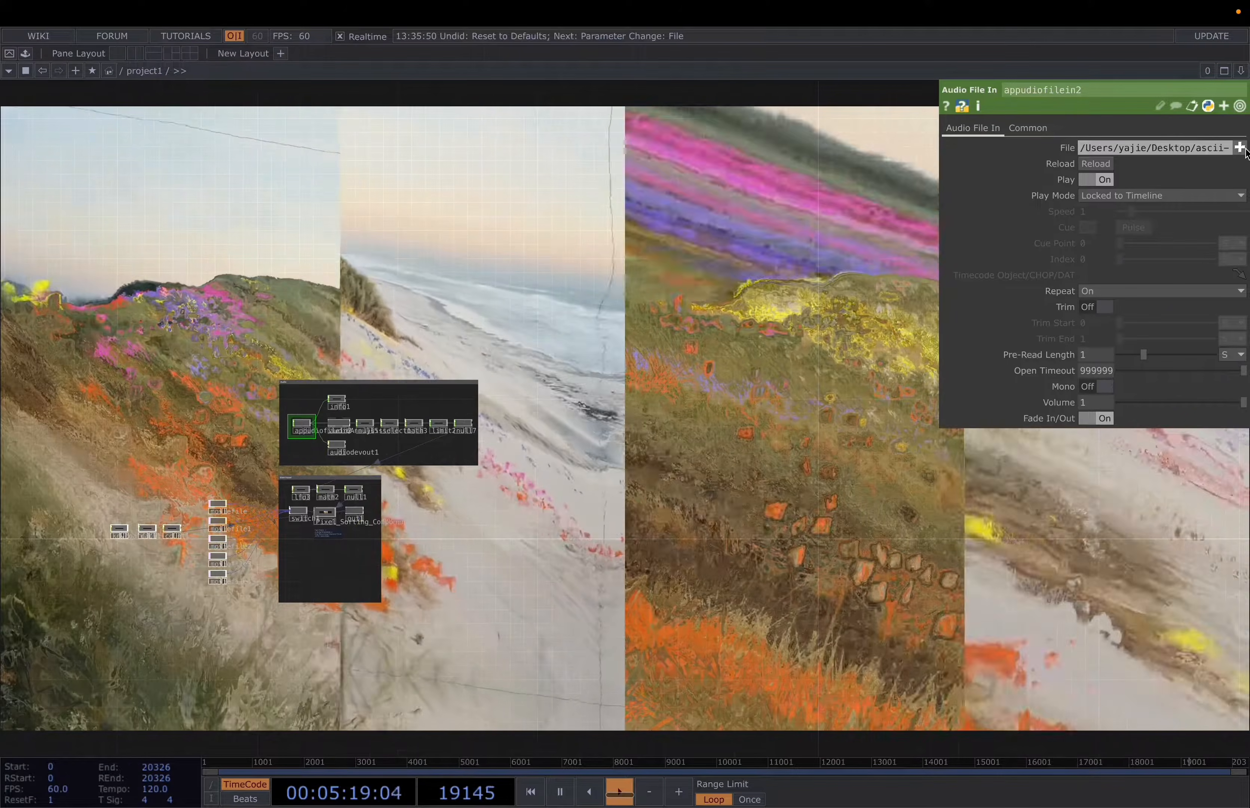
Load "The Peach Tree Next Do...ner.mp3" into the Audio File In operator and hide its parameters to watch the visuals
{"action": "left_click", "coordinate": [1239, 149]}
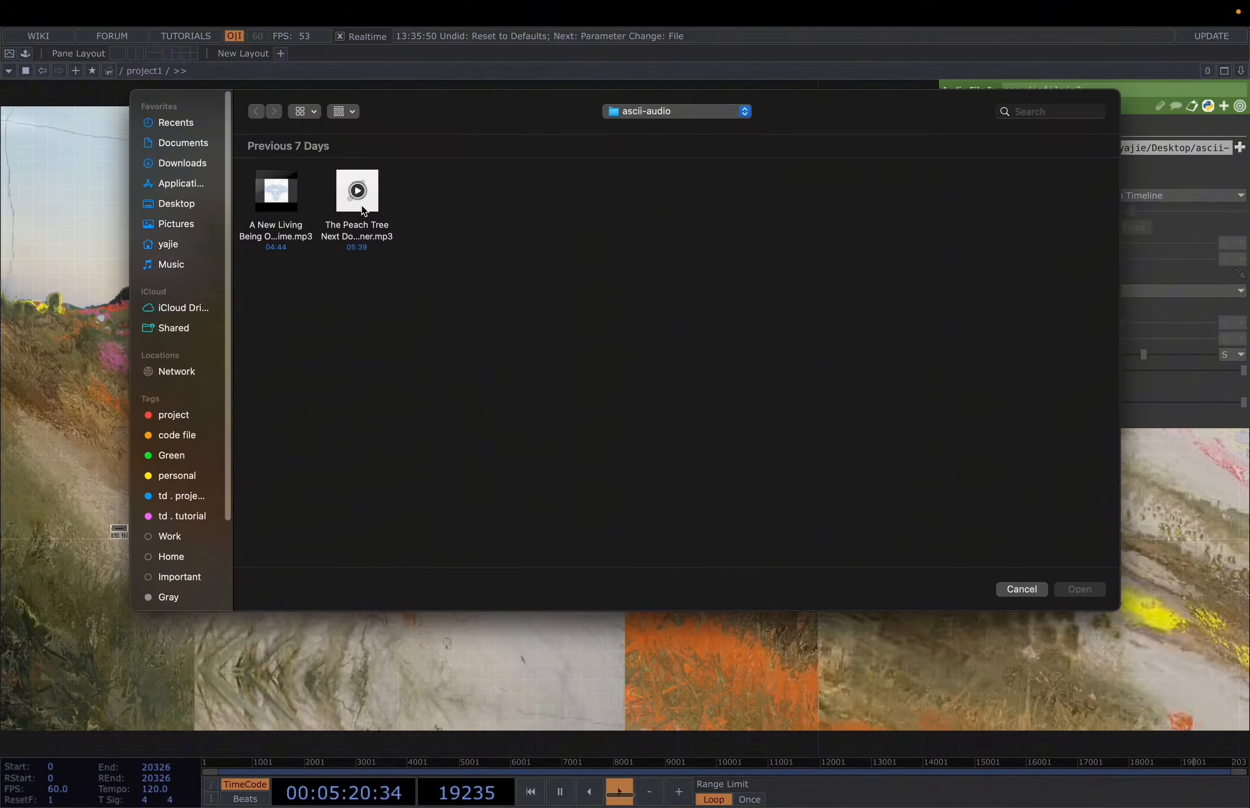
{"action": "left_click", "coordinate": [1071, 594]}
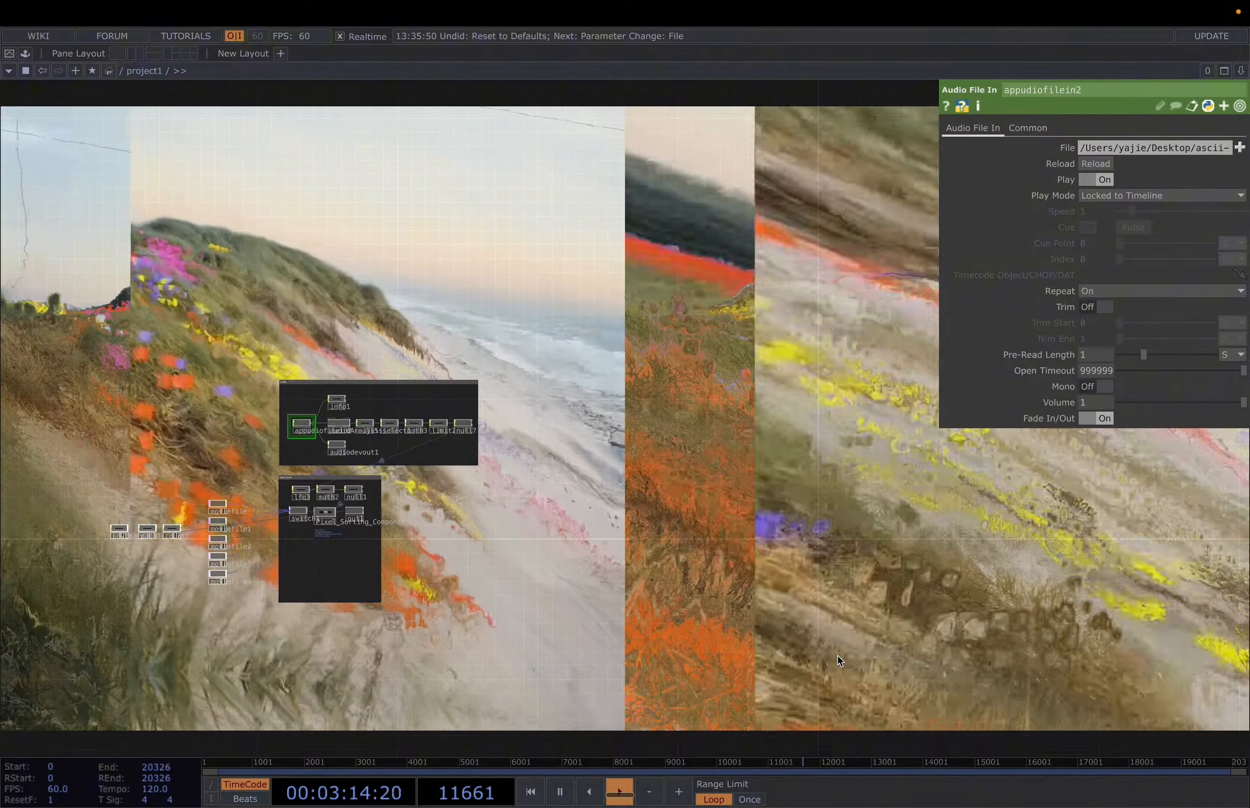
{"action": "key", "text": "p"}
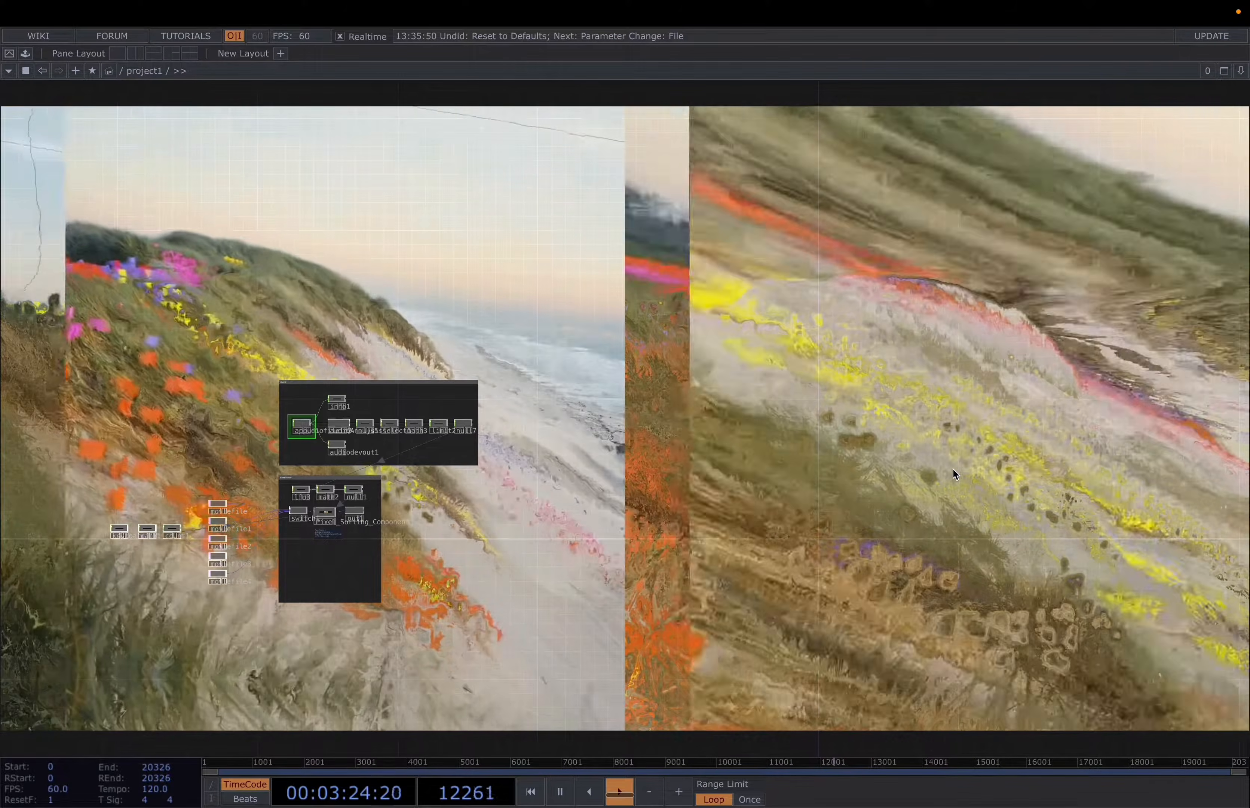
Change the Audio File In source back to "A New Living Being O...ime.mp3" and move playback near the 4001 mark on the timeline
{"action": "key", "text": "p"}
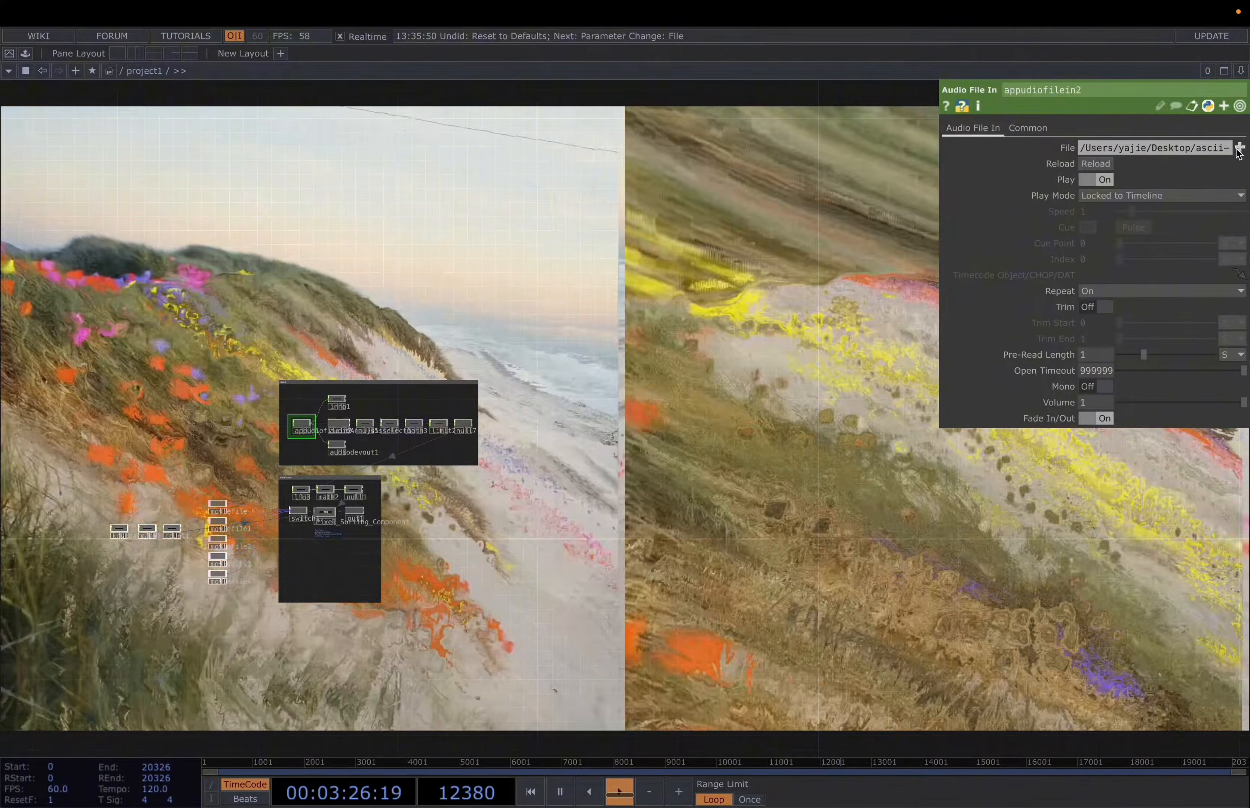
{"action": "left_click", "coordinate": [1239, 148]}
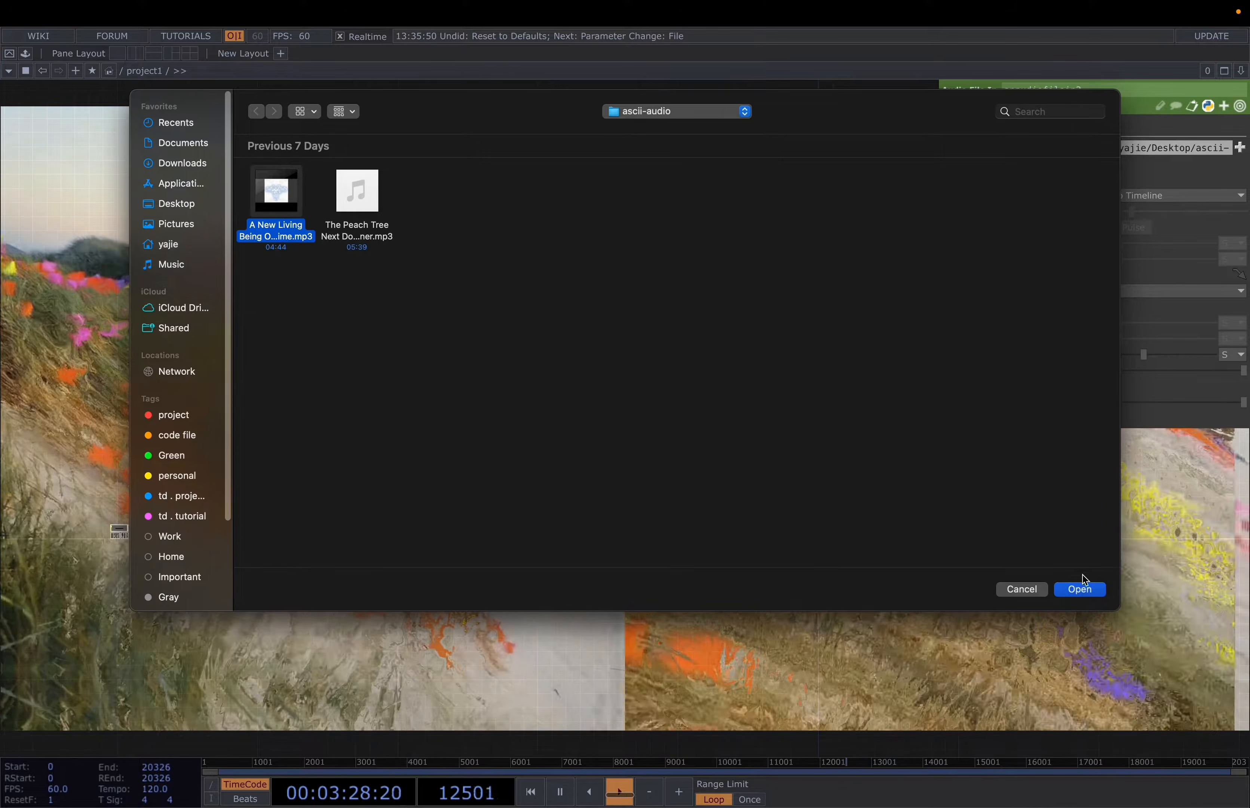
{"action": "left_click", "coordinate": [1079, 593]}
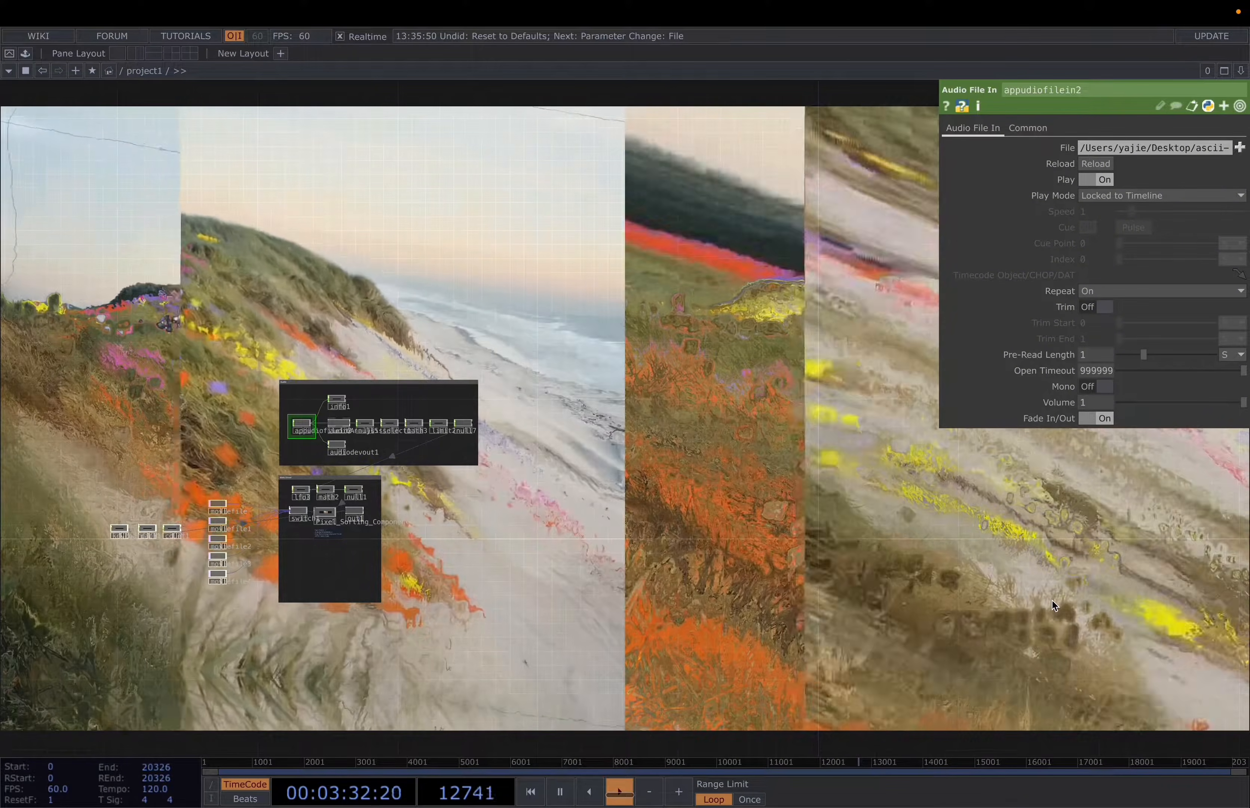
{"action": "key", "text": "p"}
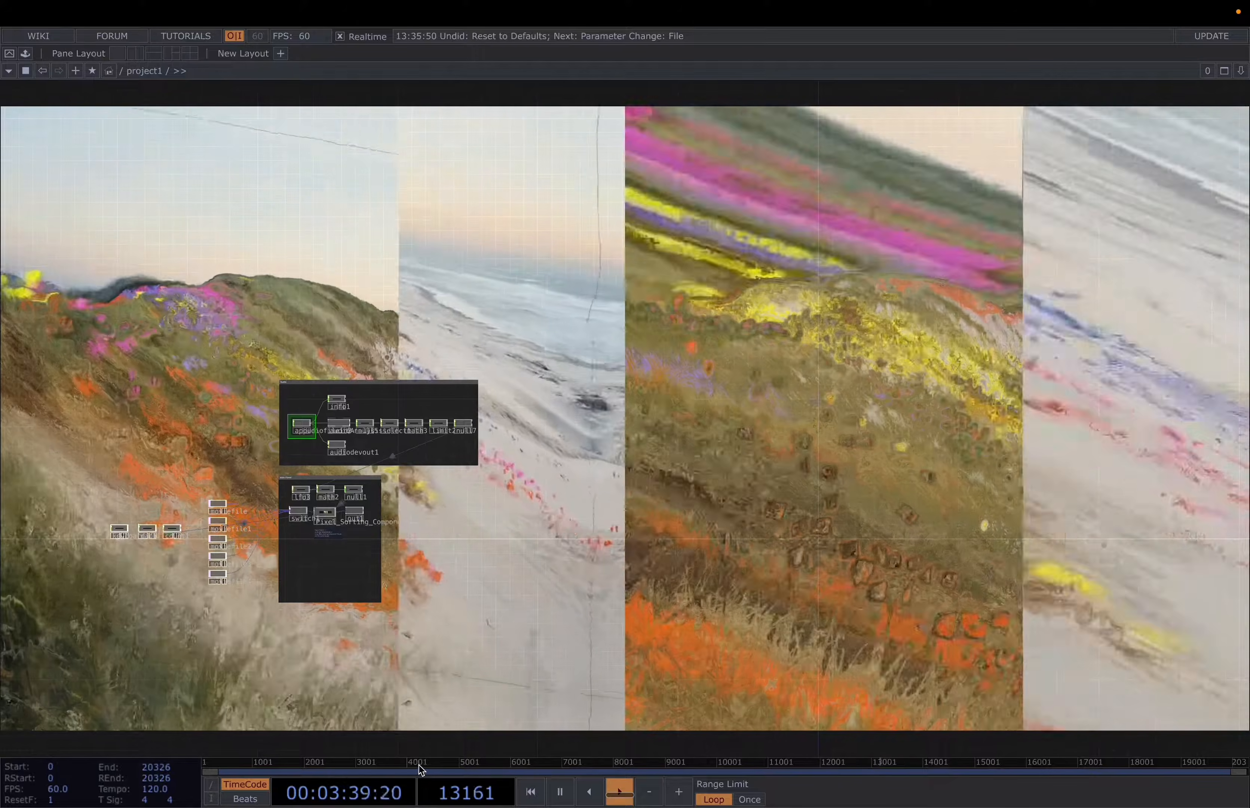
{"action": "left_click", "coordinate": [419, 764]}
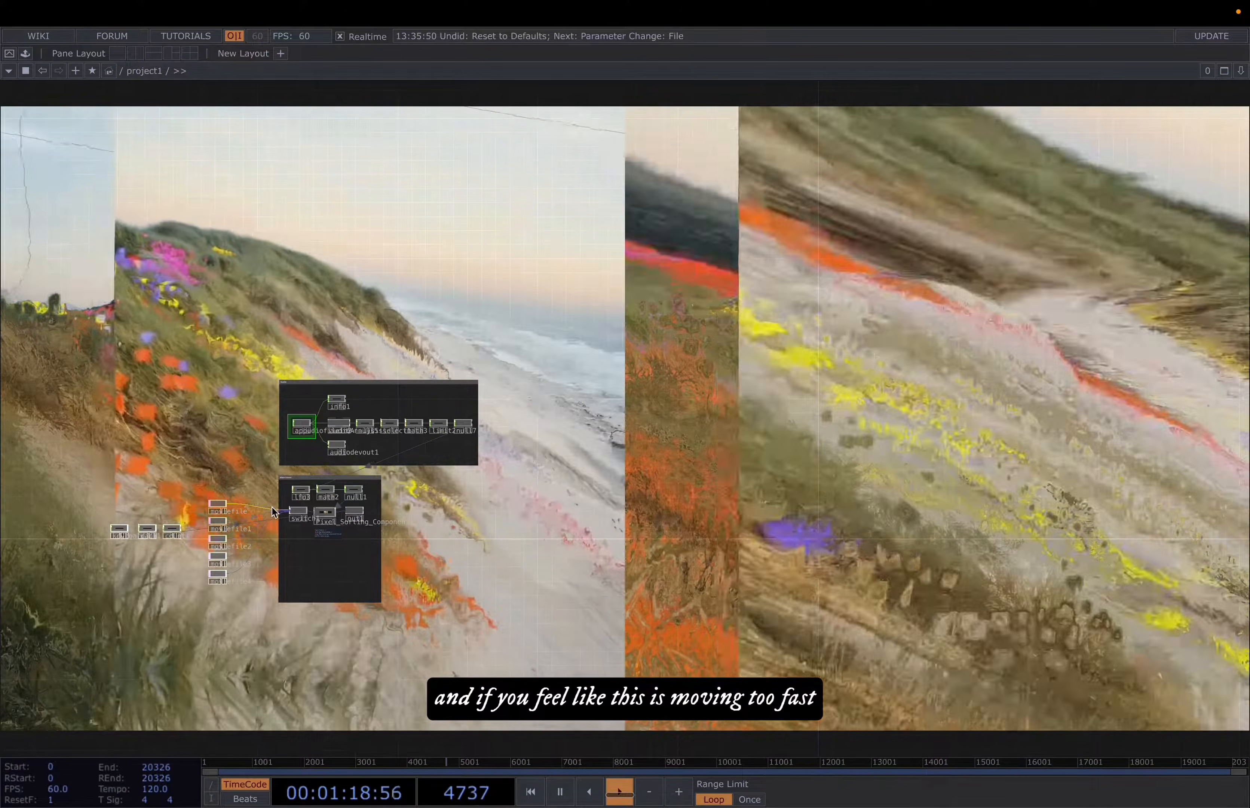
Slow the motion by setting lfo3's Frequency expression to op('null7')['high']/2
{"action": "scroll", "coordinate": [293, 515], "scroll_direction": "up", "scroll_amount": 1}
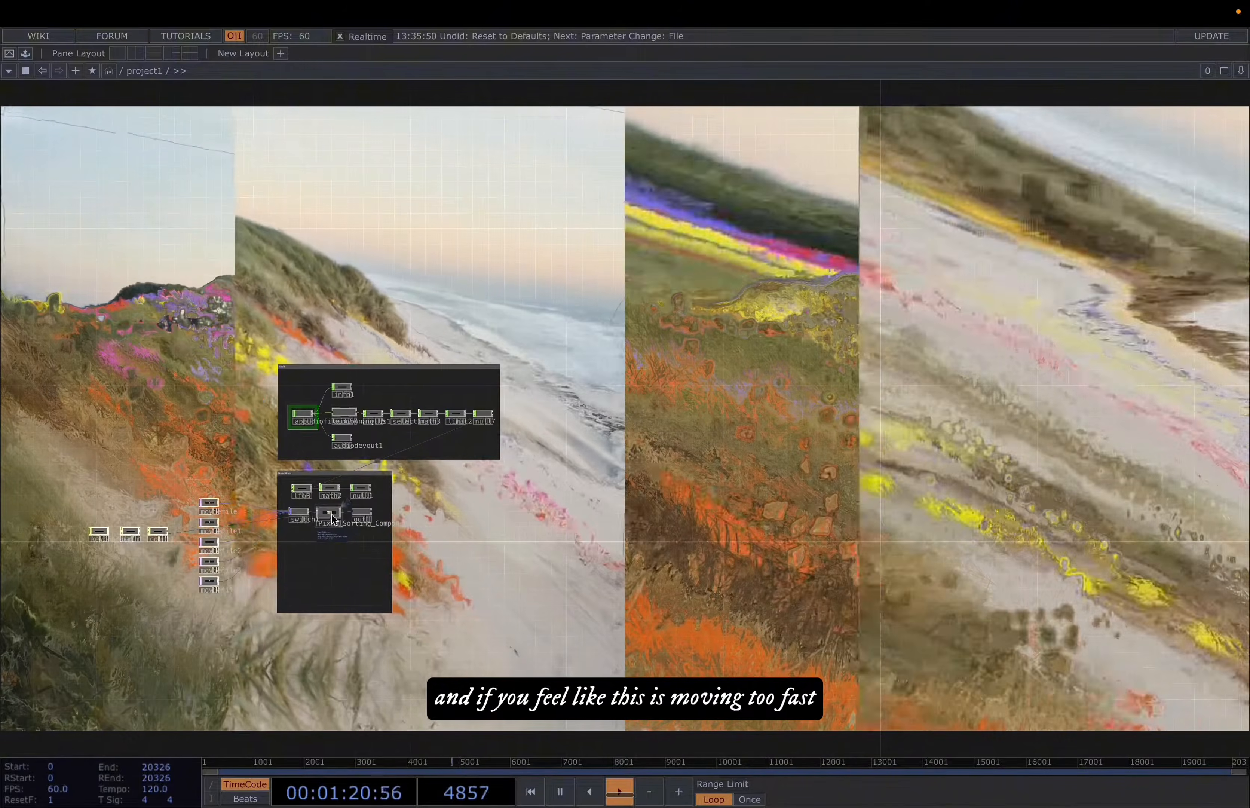
{"action": "scroll", "coordinate": [333, 519], "scroll_direction": "up", "scroll_amount": 3}
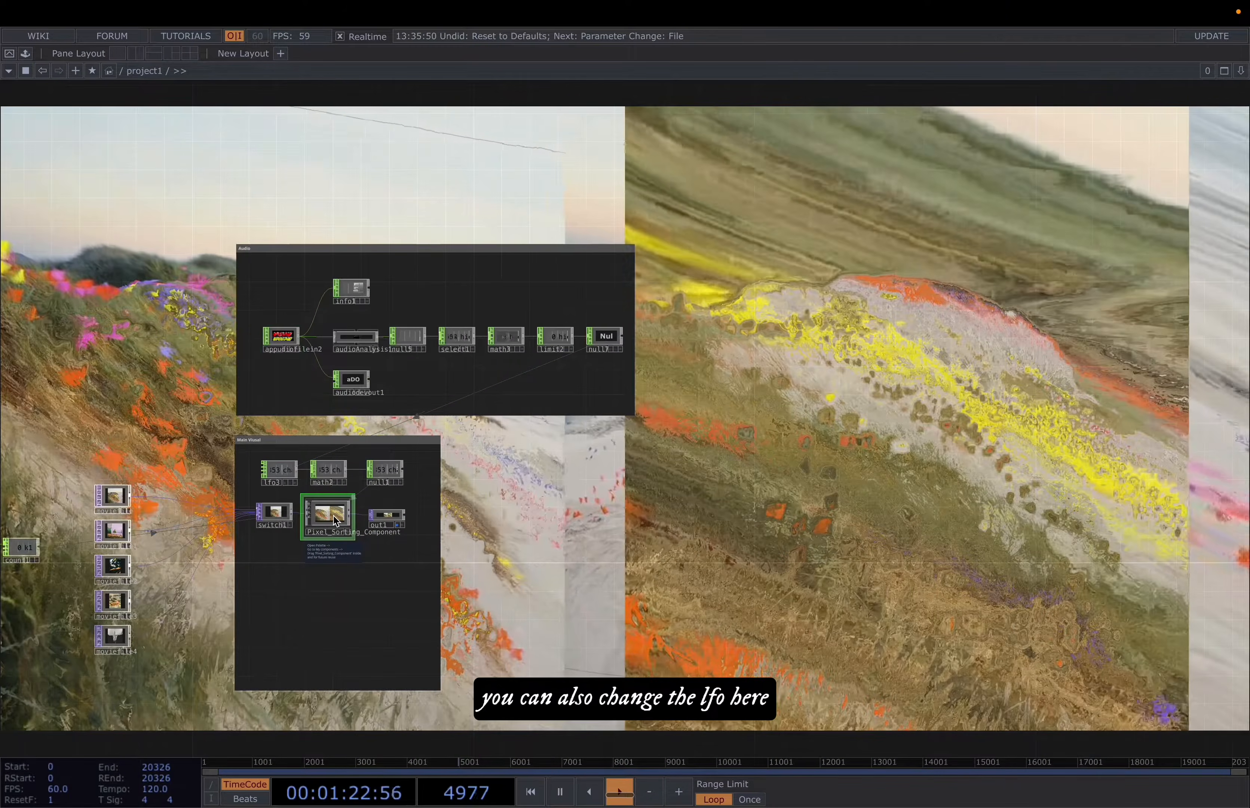
{"action": "scroll", "coordinate": [279, 475], "scroll_direction": "up", "scroll_amount": 1}
{"action": "left_click", "coordinate": [282, 472]}
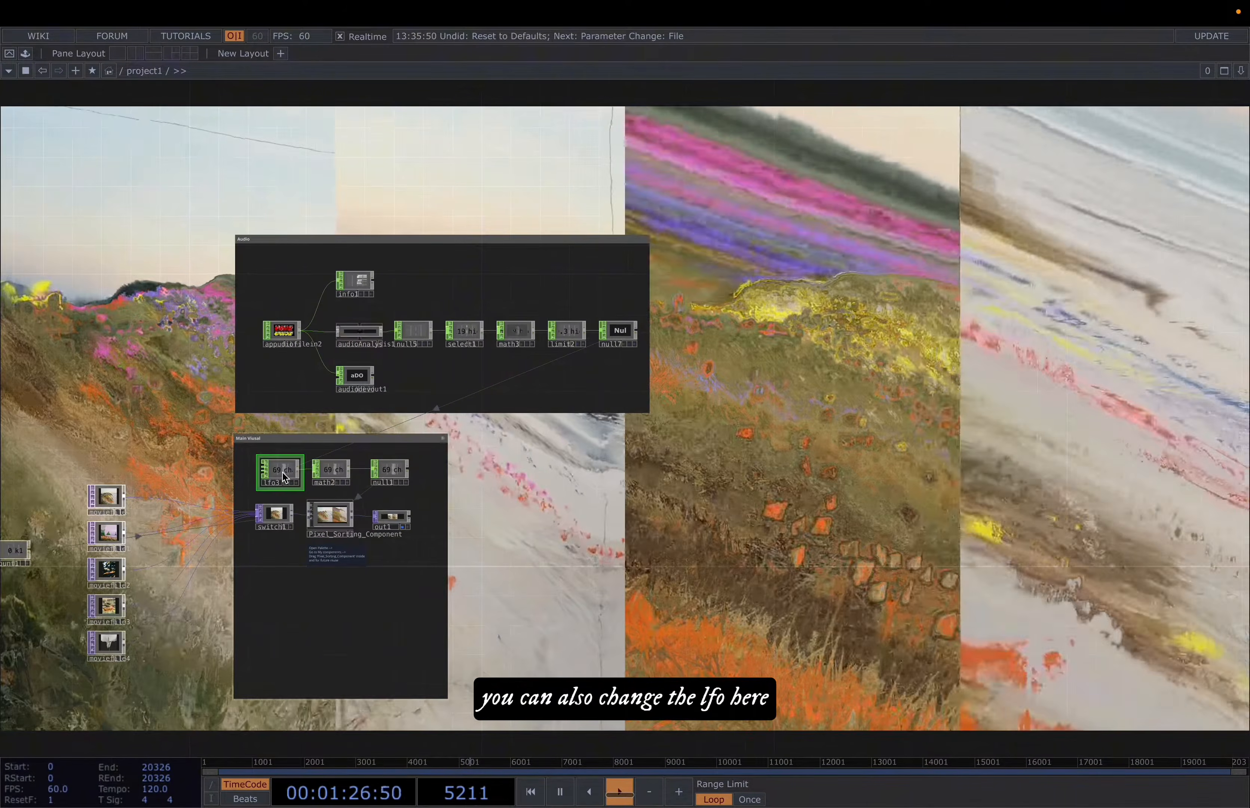
{"action": "key", "text": "p"}
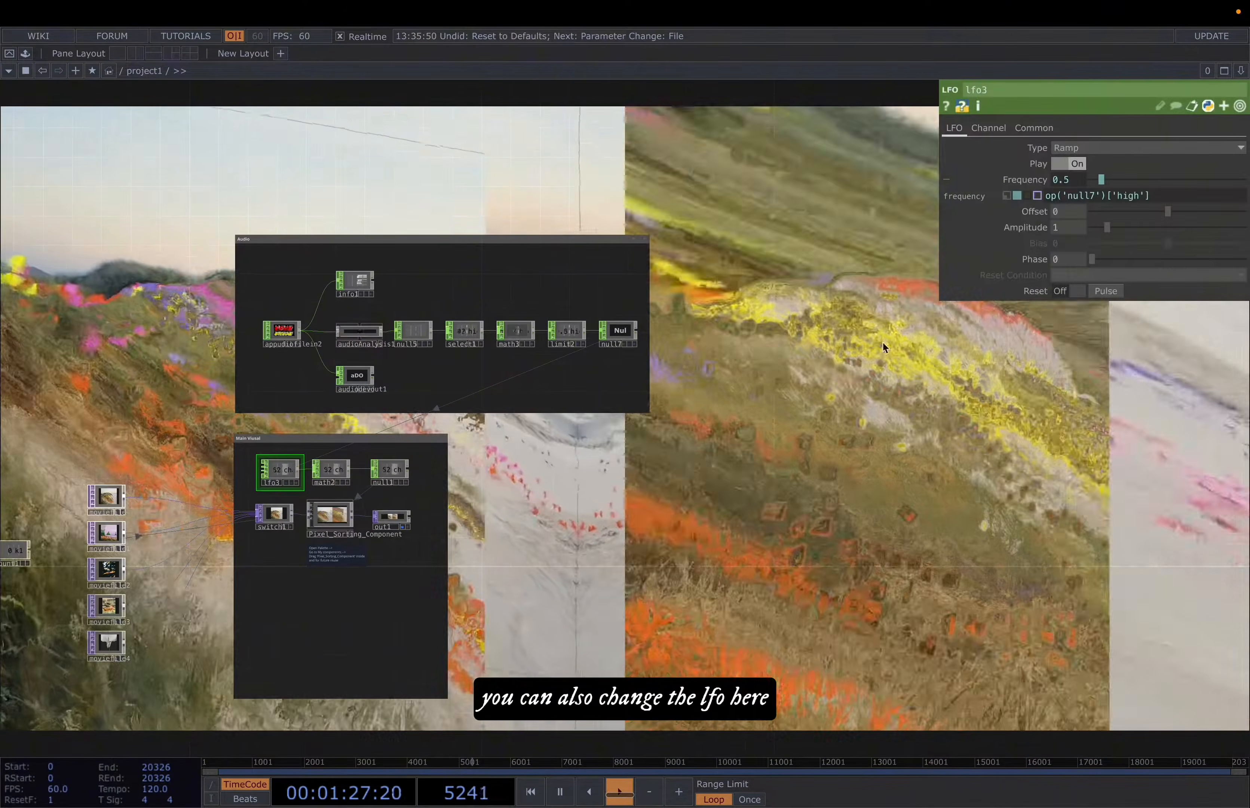
{"action": "left_click", "coordinate": [1167, 198]}
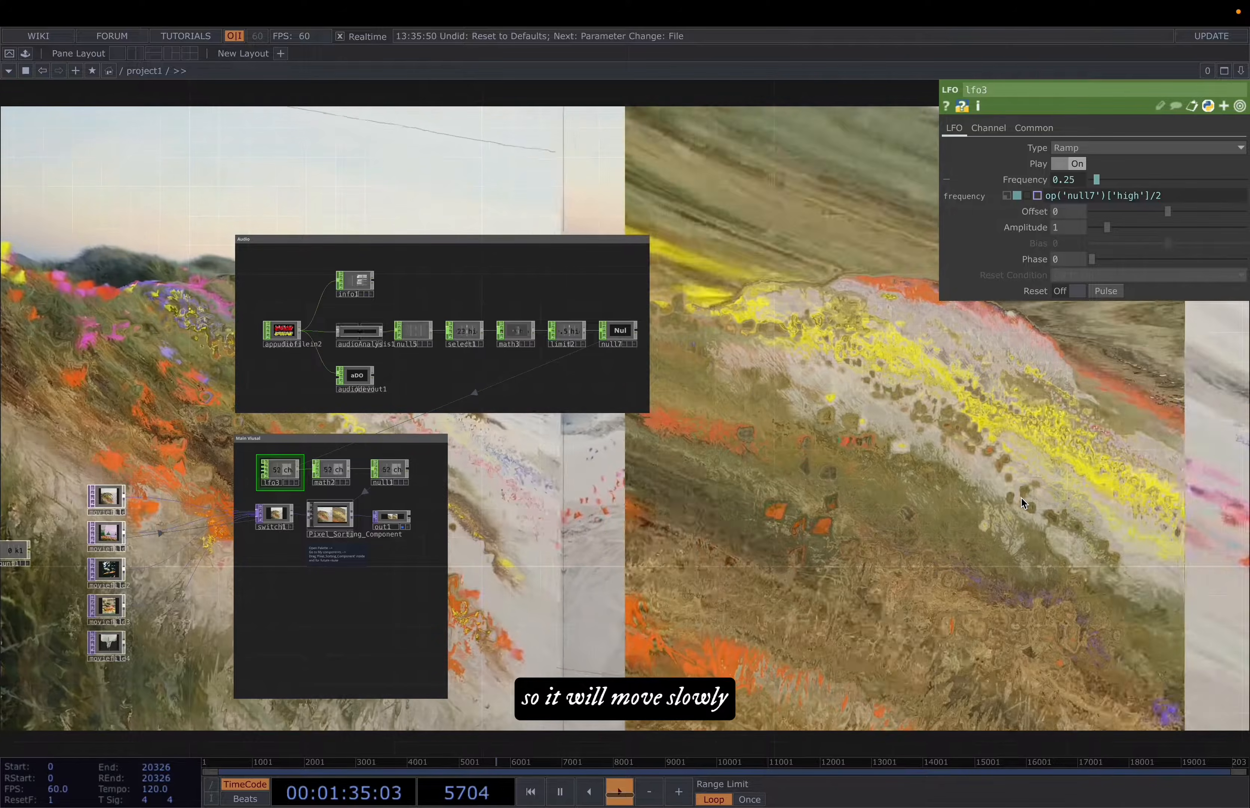
Preview the visuals without the parameters, and edit lfo3's Frequency expression again for slower movement
{"action": "key", "text": "p"}
{"action": "key", "text": "p"}
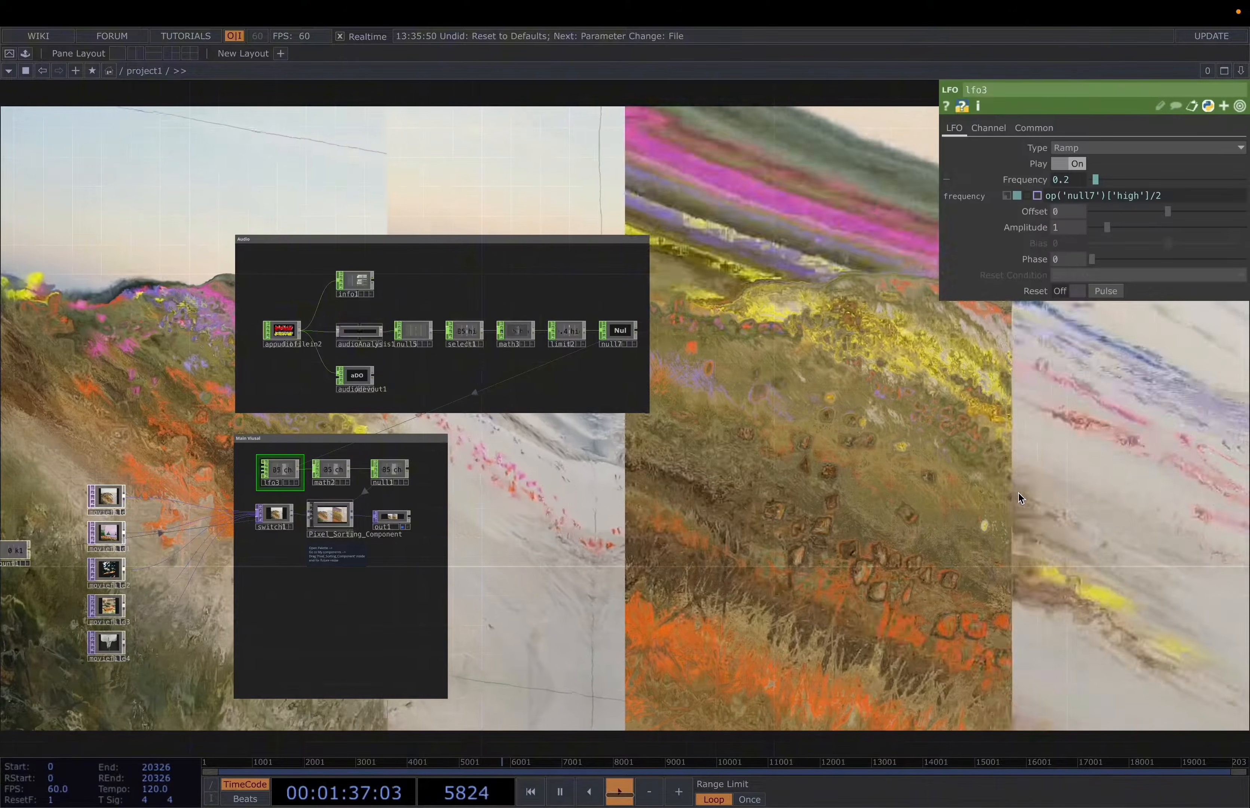
{"action": "left_click", "coordinate": [1157, 197]}
{"action": "key", "text": "p"}
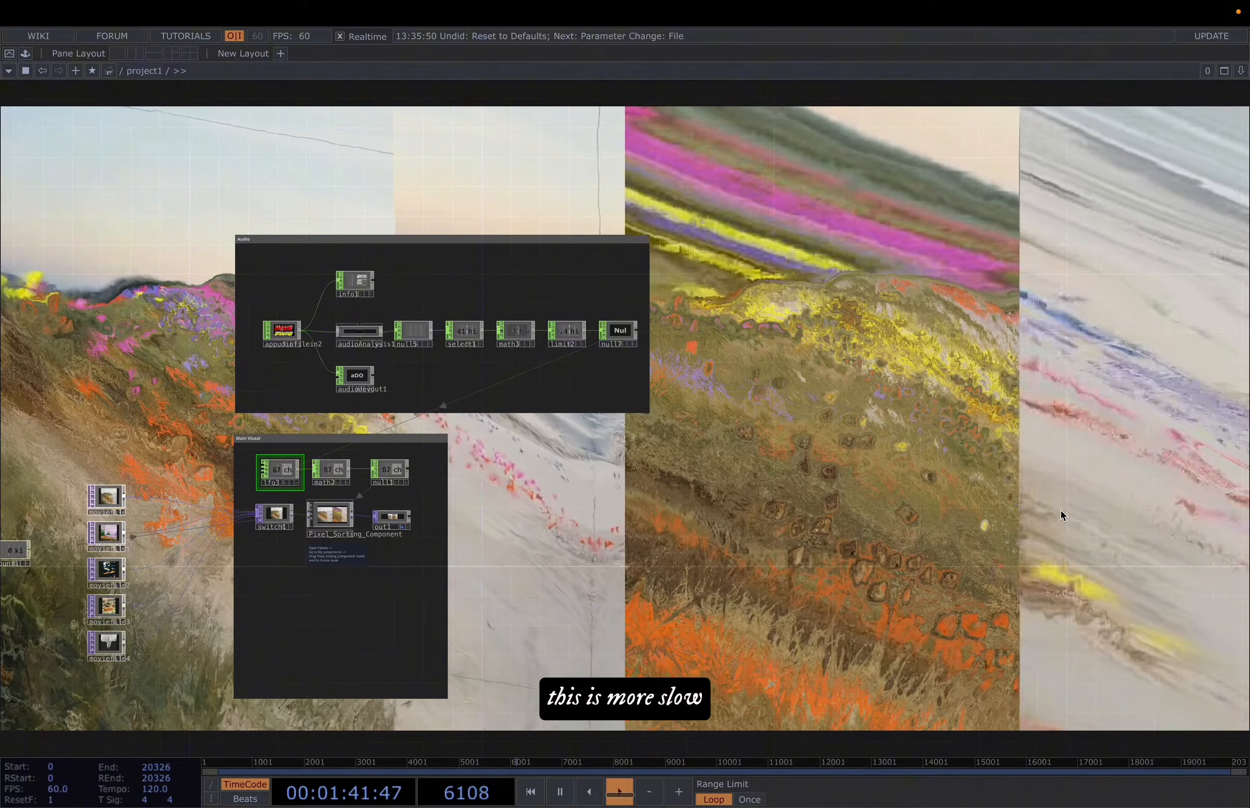